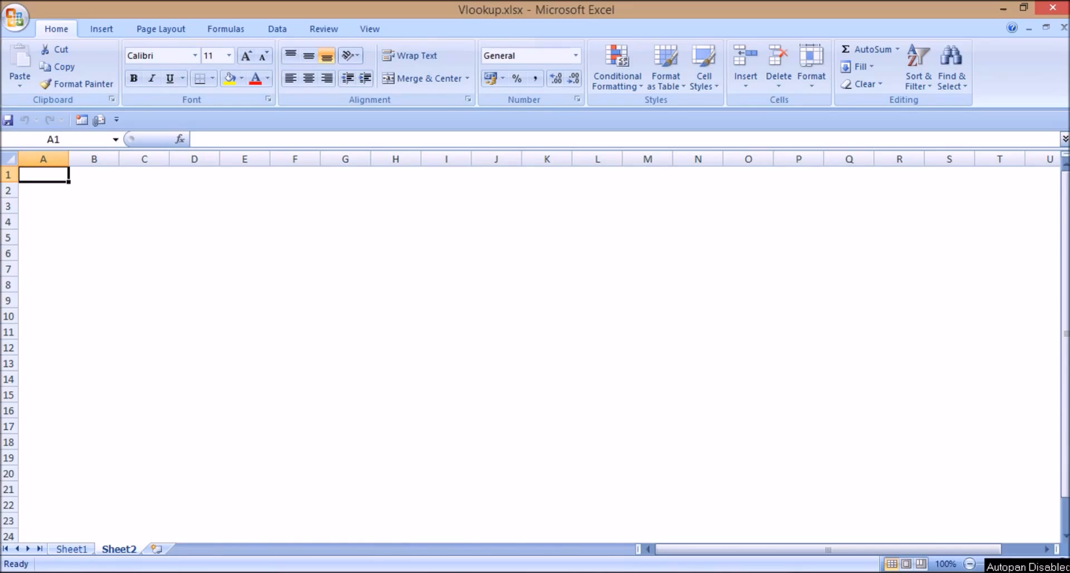
# Step: Switch to Sheet1 and clear the search criteria and lookup results in H3:K3
pyautogui.hotkey('ctrl', 'pageup')
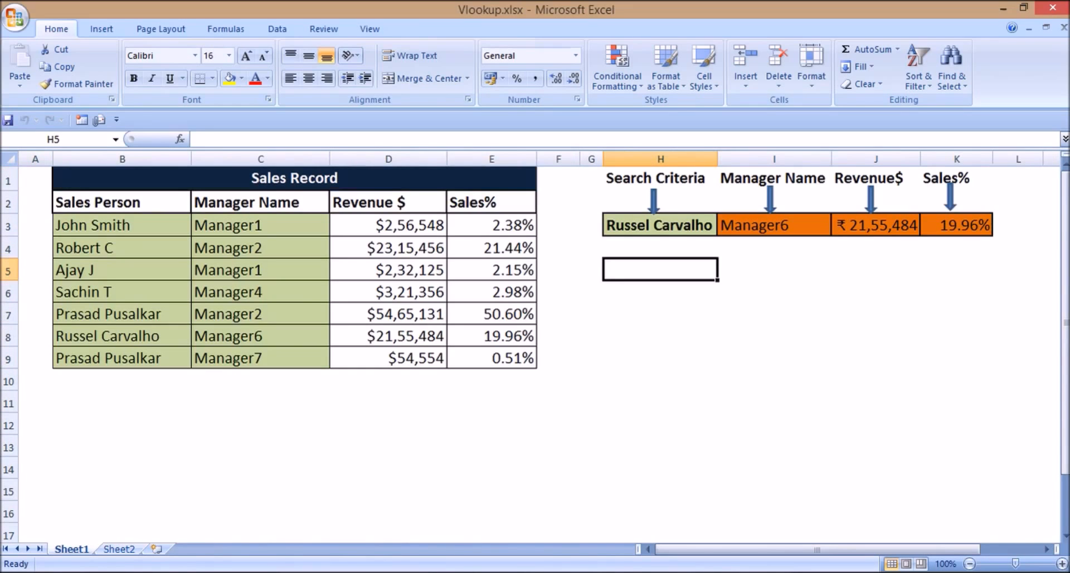
pyautogui.press('Up')
pyautogui.press('Up')
pyautogui.hotkey('shift', 'Right')
pyautogui.hotkey('shift', 'Right')
pyautogui.hotkey('shift', 'Right')
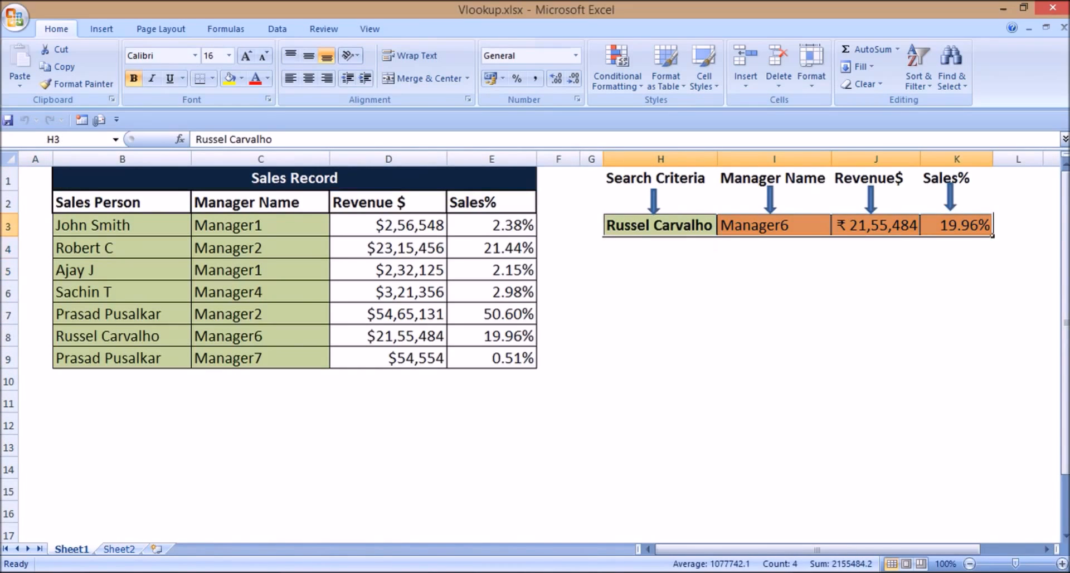
pyautogui.press('Delete')
pyautogui.press('Left')
pyautogui.press('Left')
pyautogui.press('Left')
pyautogui.press('Right')
pyautogui.press('Right')
pyautogui.press('Right')
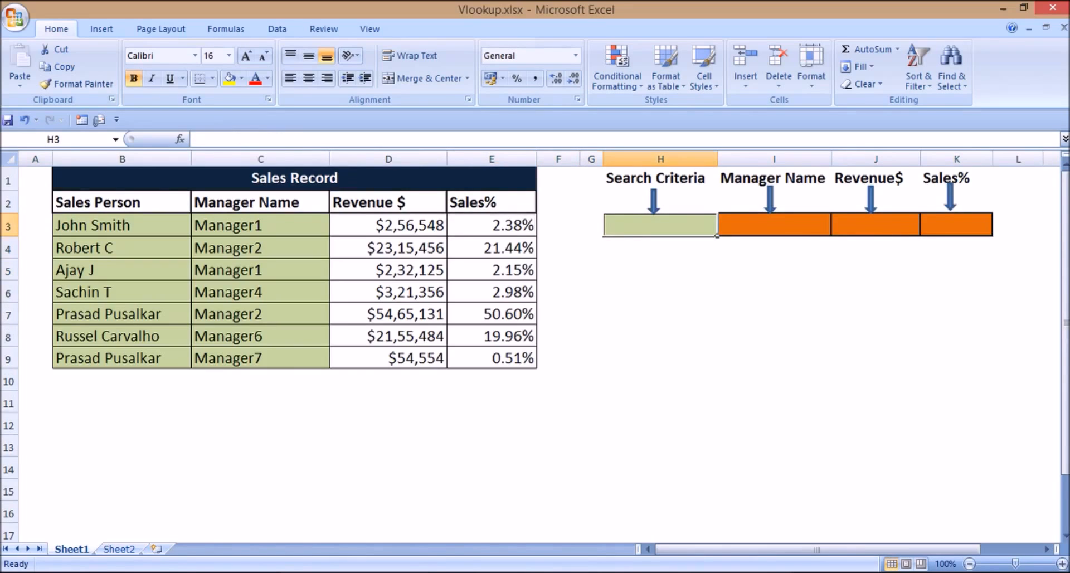
# Step: Examine each column of the Sales Record table in B2:E9 and the empty search and result cells H3:K3
pyautogui.hotkey('ctrl', 'Home')
pyautogui.press('Right')
pyautogui.press('Down')
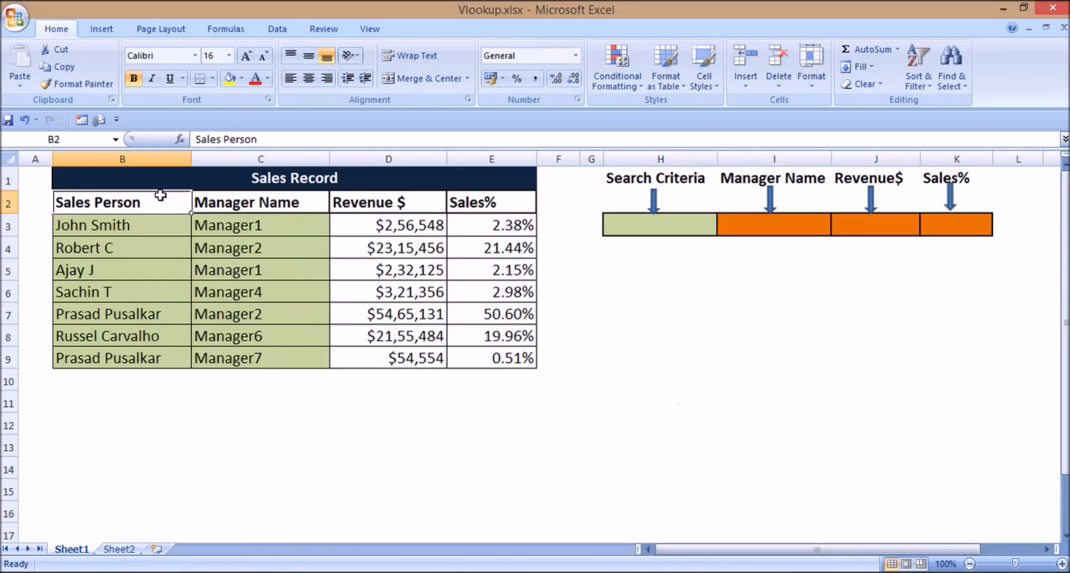
pyautogui.moveTo(159, 198); pyautogui.dragTo(155, 354)
pyautogui.moveTo(246, 203); pyautogui.dragTo(241, 351)
pyautogui.moveTo(365, 206); pyautogui.dragTo(361, 351)
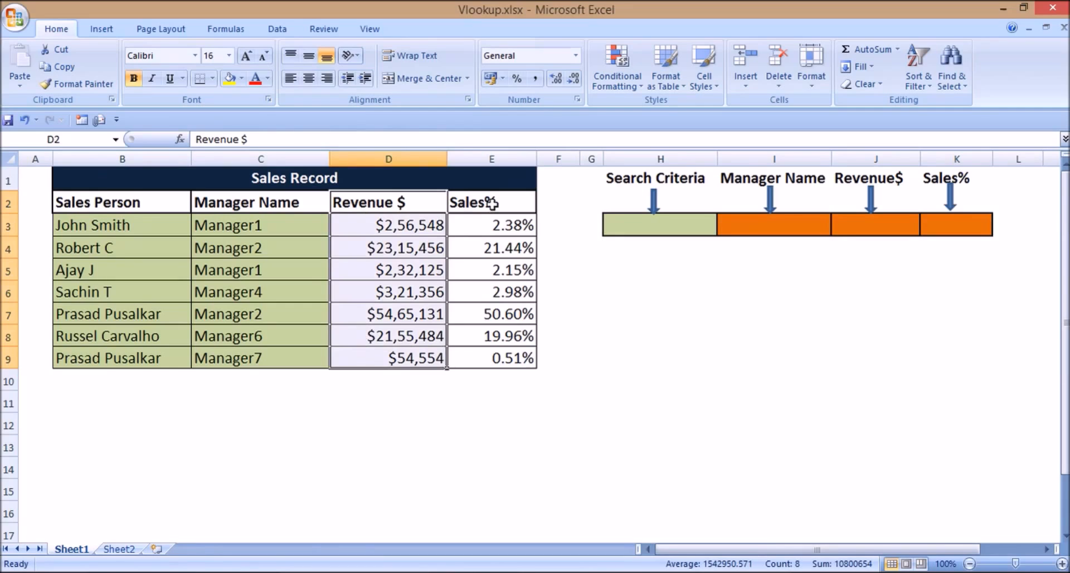
pyautogui.moveTo(492, 203); pyautogui.dragTo(492, 349)
pyautogui.click(634, 225)
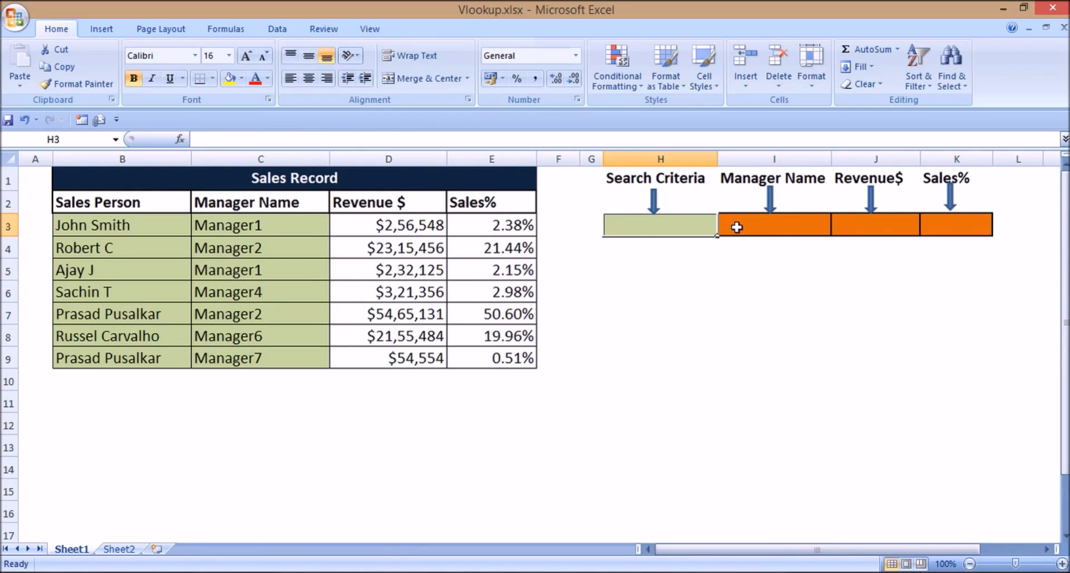
pyautogui.click(753, 227)
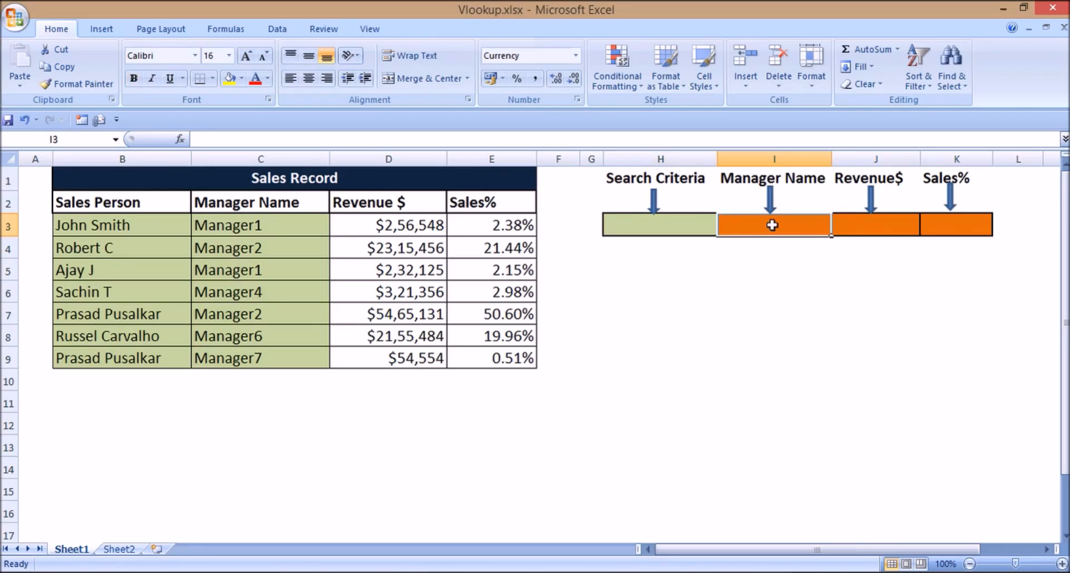
pyautogui.click(846, 227)
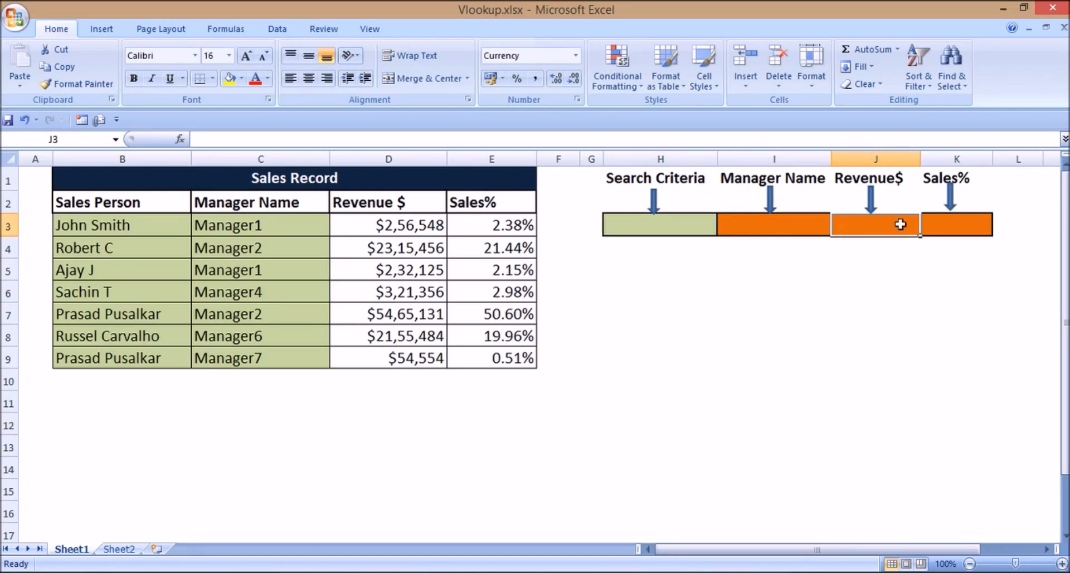
pyautogui.click(948, 220)
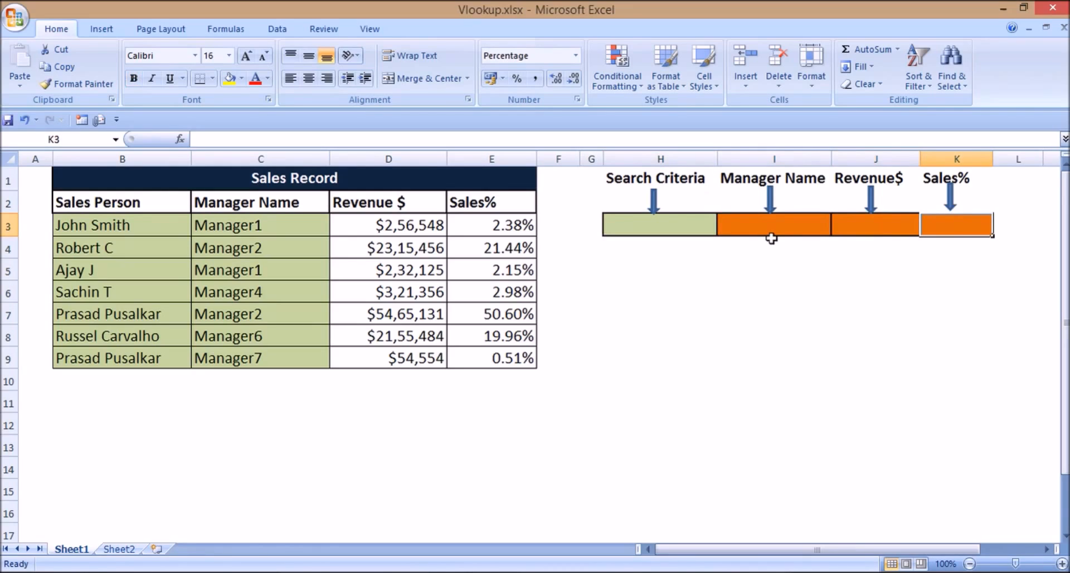
# Step: Enter the full name of the sales person listed in B7 as the search criterion in H3
pyautogui.click(690, 224)
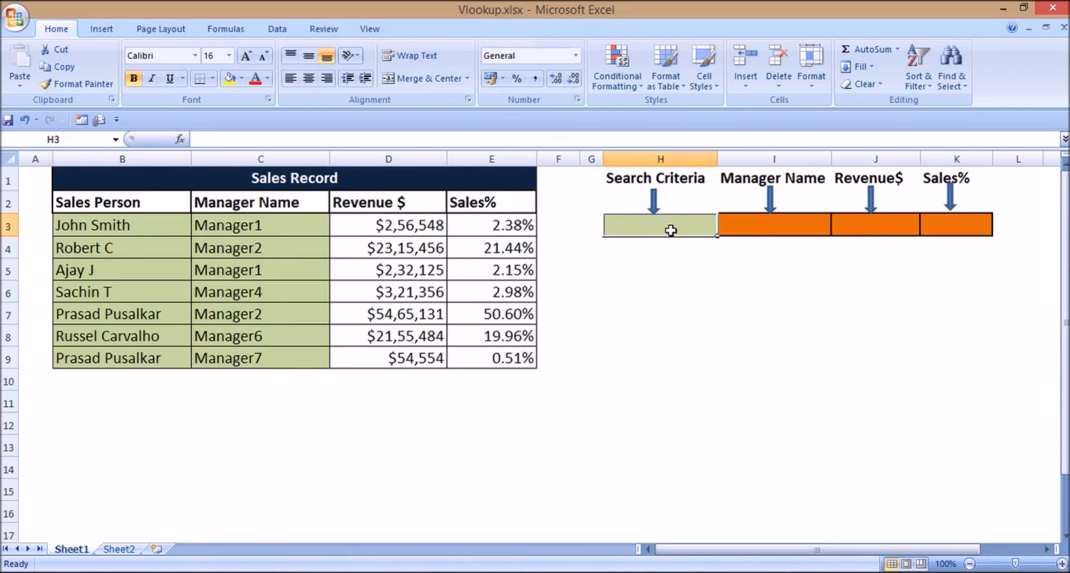
pyautogui.write('Prasad Pu')
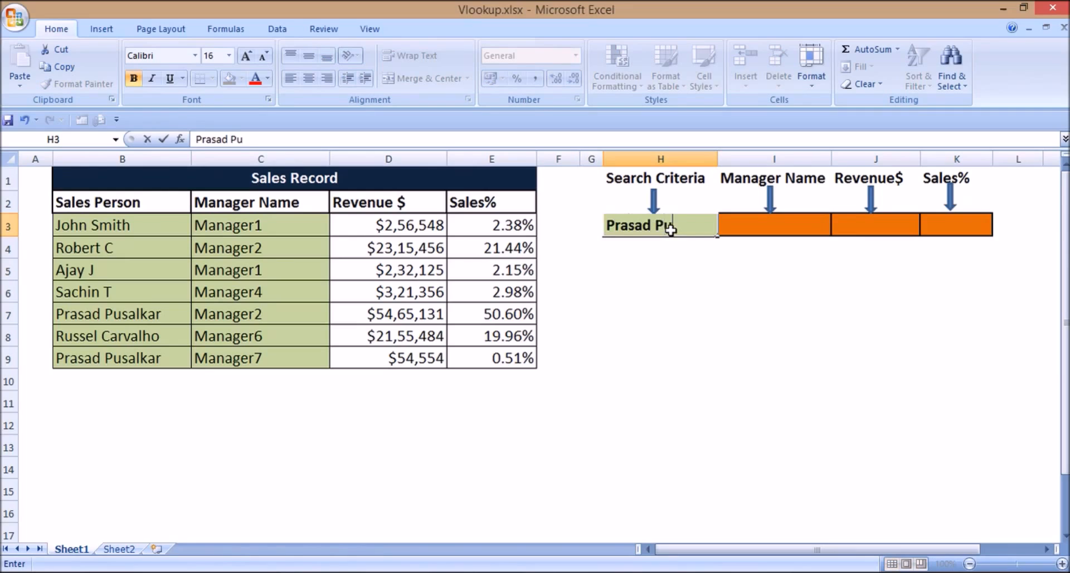
pyautogui.write('salkar')
pyautogui.press('Return')
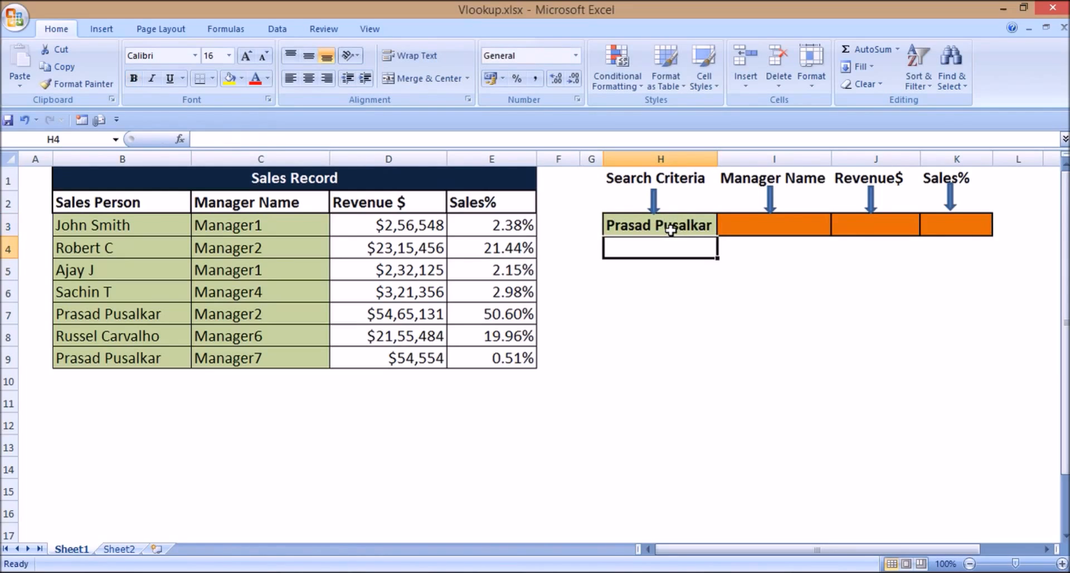
pyautogui.click(671, 228)
pyautogui.click(737, 225)
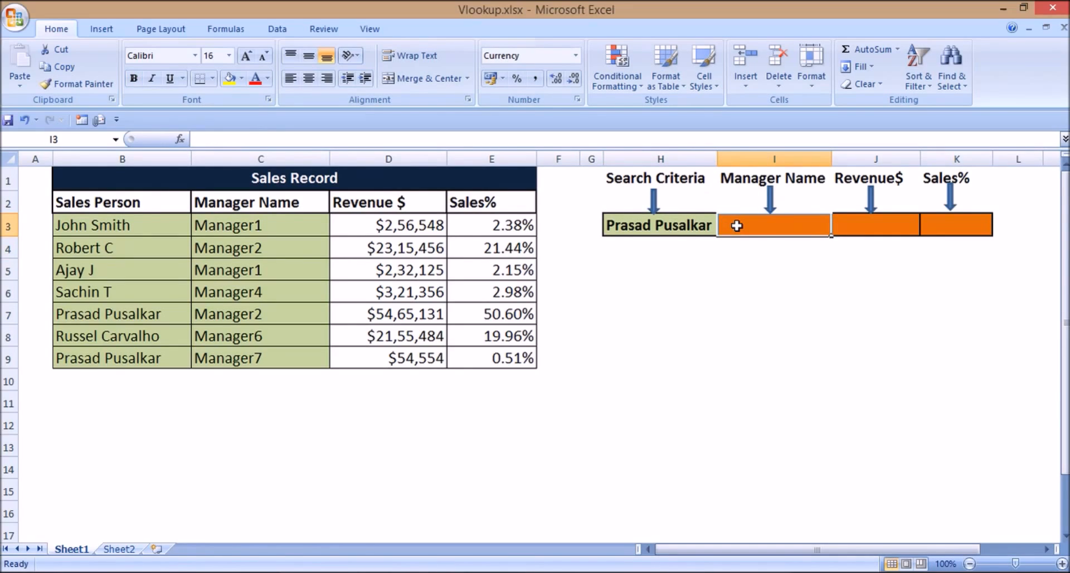
pyautogui.click(853, 226)
pyautogui.click(962, 226)
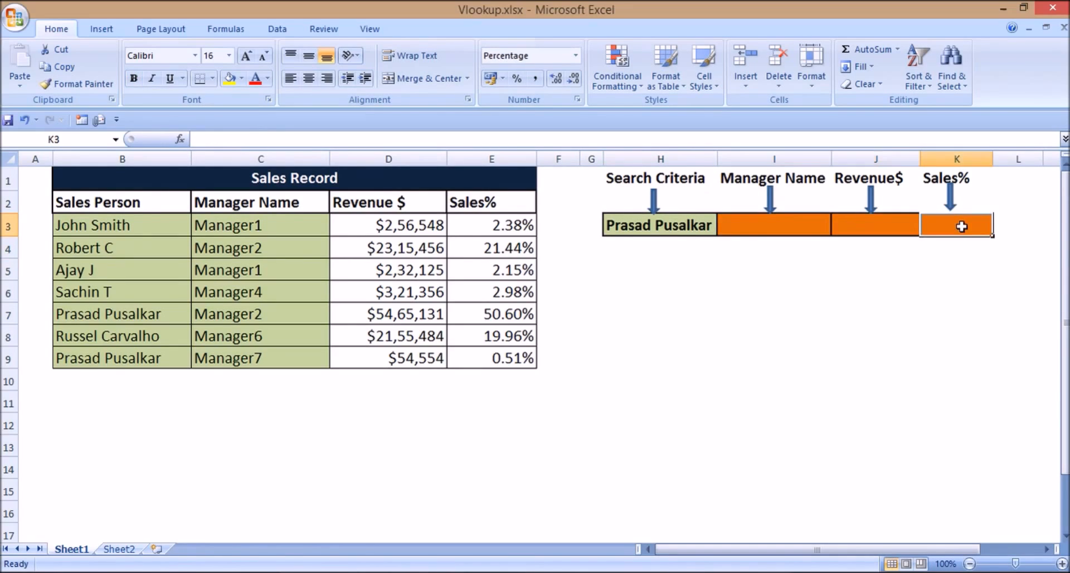
# Step: Insert a VLOOKUP function in I3 with H3 as the lookup value and B2:E9 as the table array
pyautogui.click(812, 229)
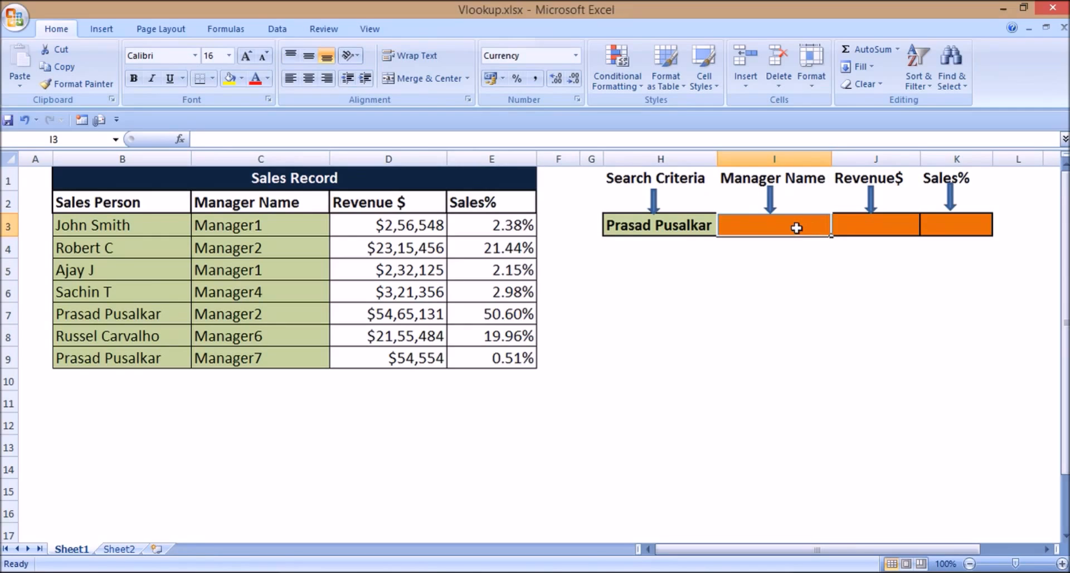
pyautogui.click(180, 140)
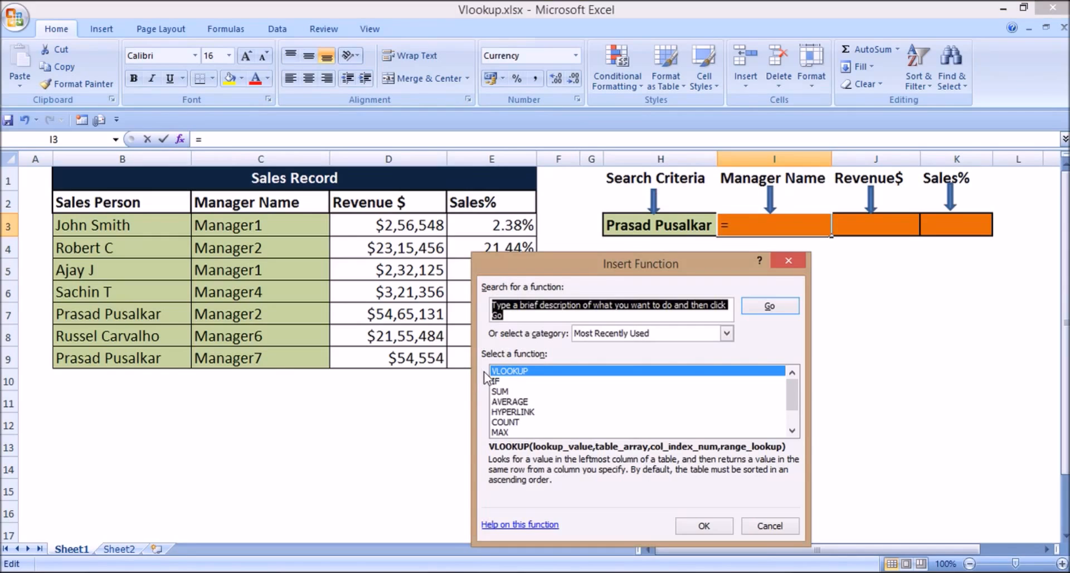
pyautogui.click(511, 372)
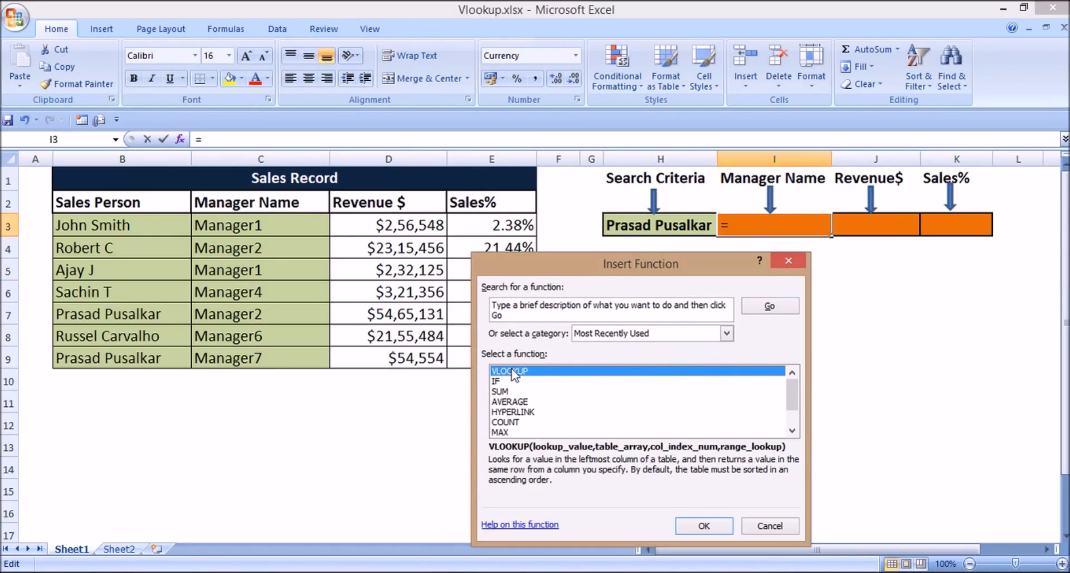
pyautogui.click(693, 529)
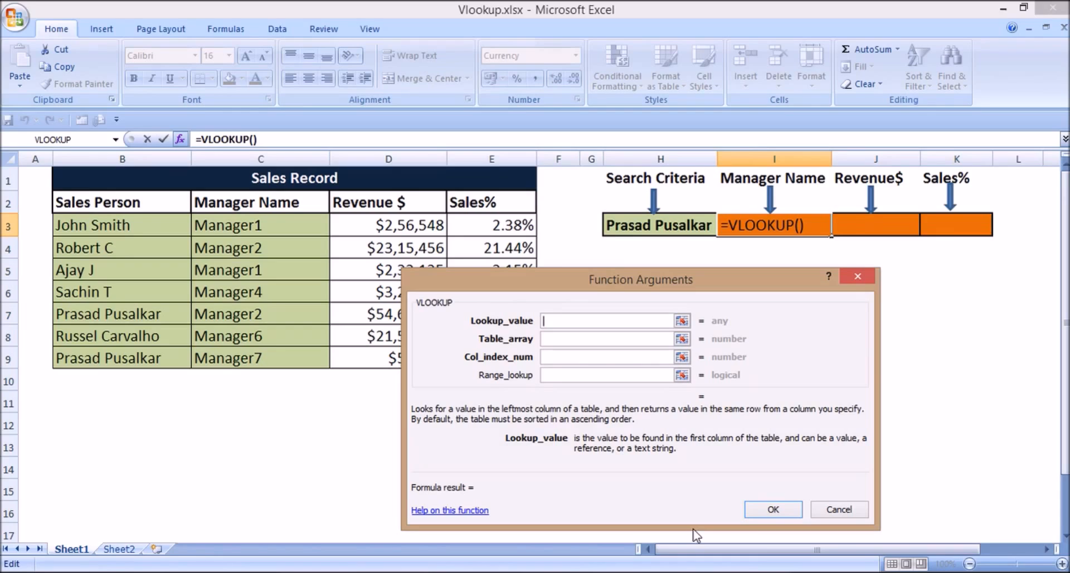
pyautogui.click(682, 227)
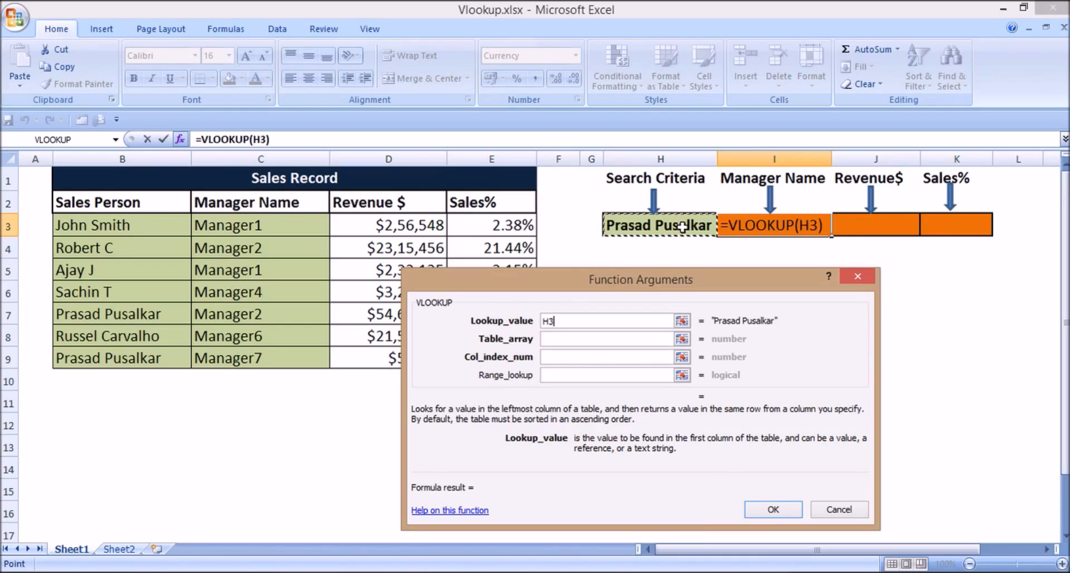
pyautogui.click(551, 338)
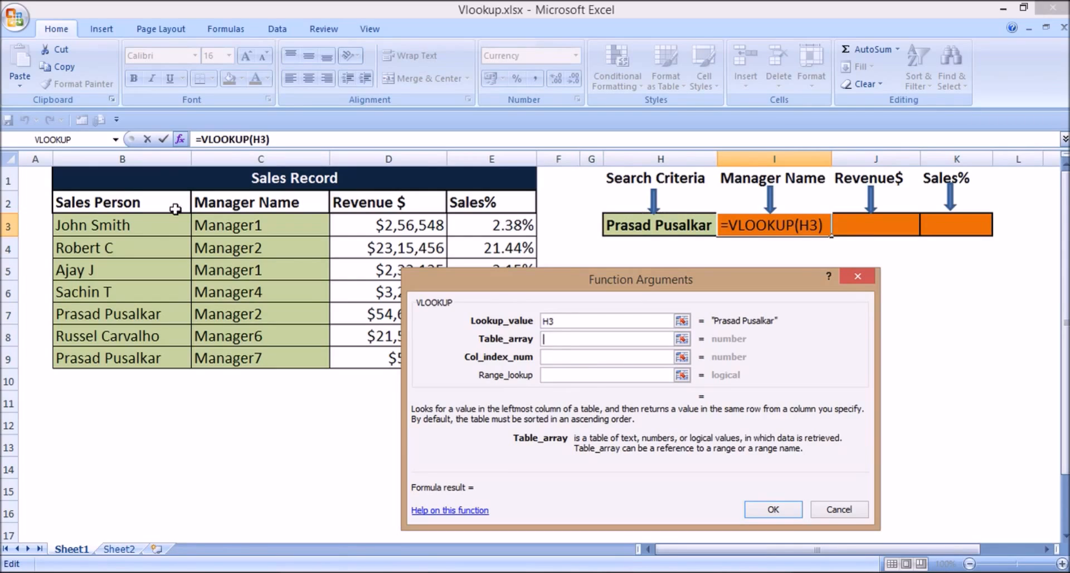
pyautogui.moveTo(176, 209); pyautogui.dragTo(465, 361)
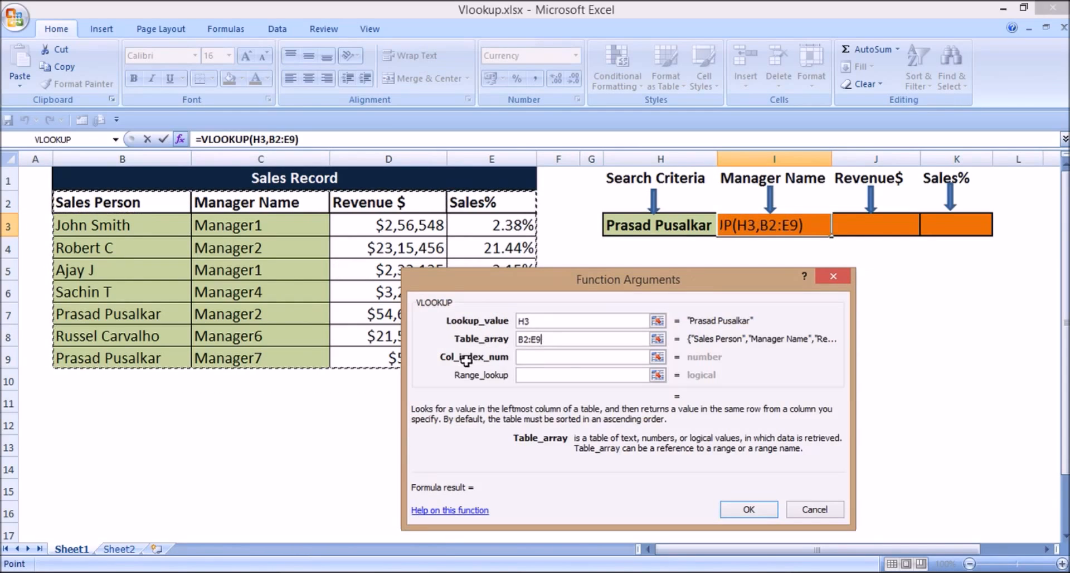
pyautogui.click(527, 357)
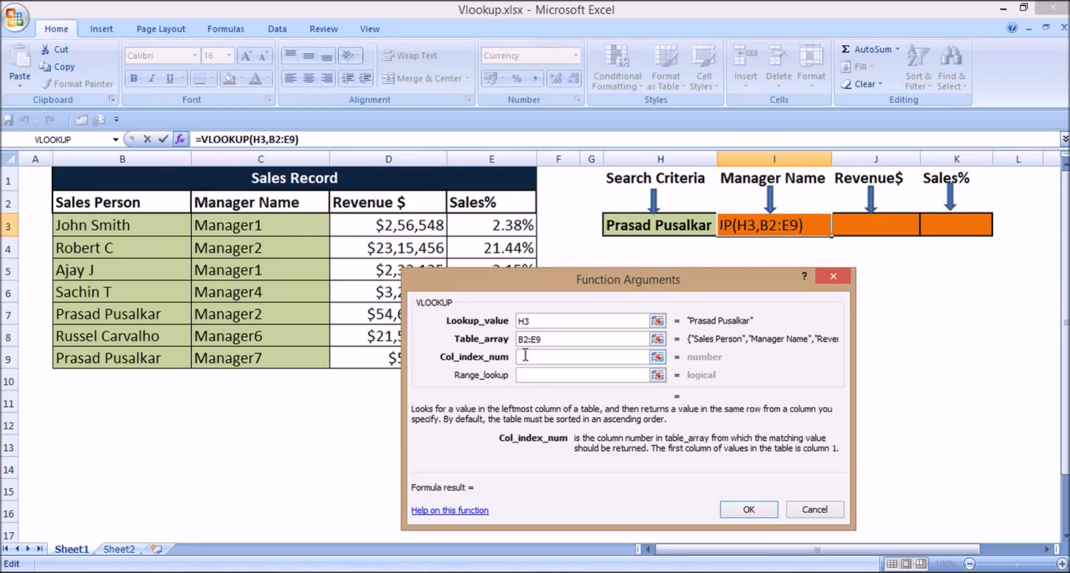
# Step: Try column index numbers 1, 2, 3 and 4 for the VLOOKUP and clear the entry again
pyautogui.write('2')
pyautogui.press('BackSpace')
pyautogui.write('1')
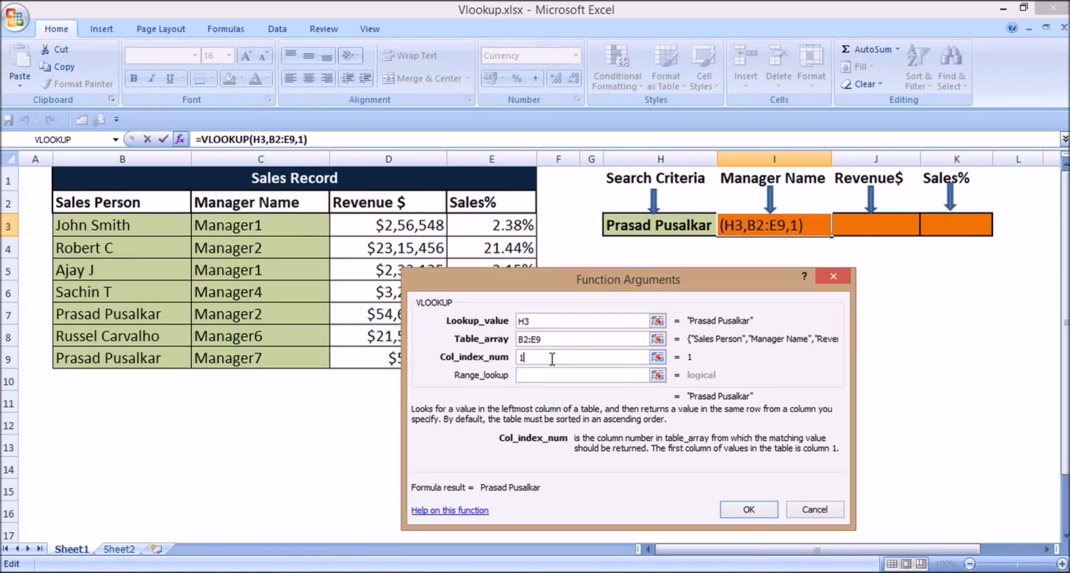
pyautogui.press('BackSpace')
pyautogui.write('2')
pyautogui.press('BackSpace')
pyautogui.write('3')
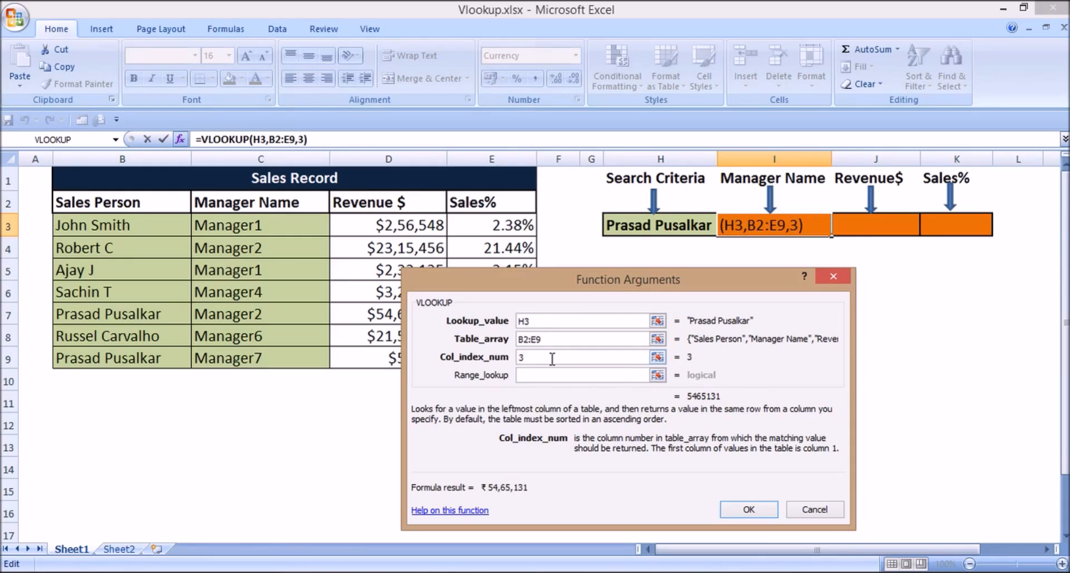
pyautogui.press('BackSpace')
pyautogui.write('4')
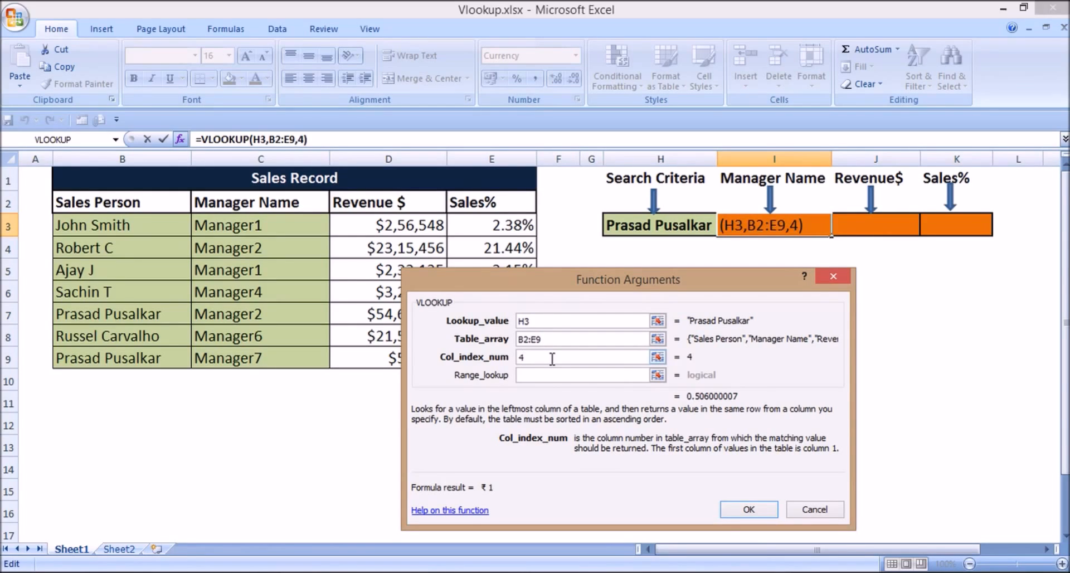
pyautogui.press('BackSpace')
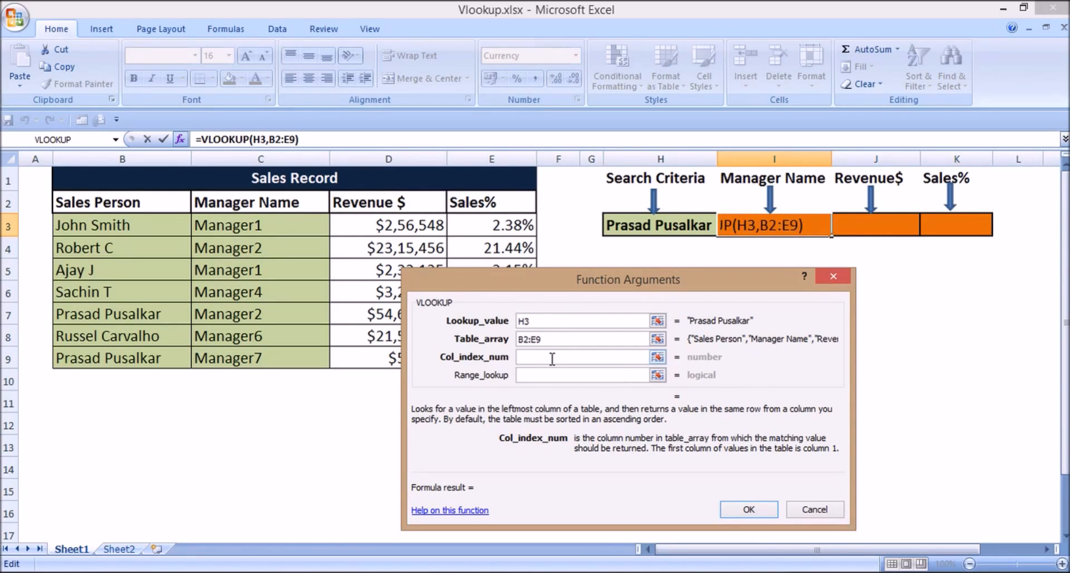
# Step: Set the column index number to 2 and the range lookup to False, and complete the VLOOKUP formula in I3
pyautogui.write('2')
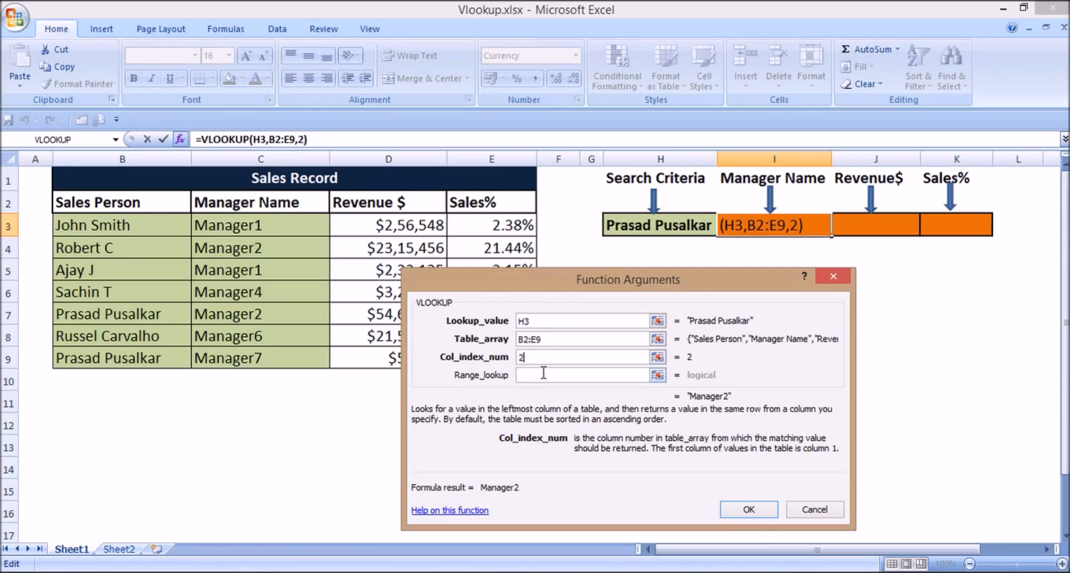
pyautogui.click(544, 373)
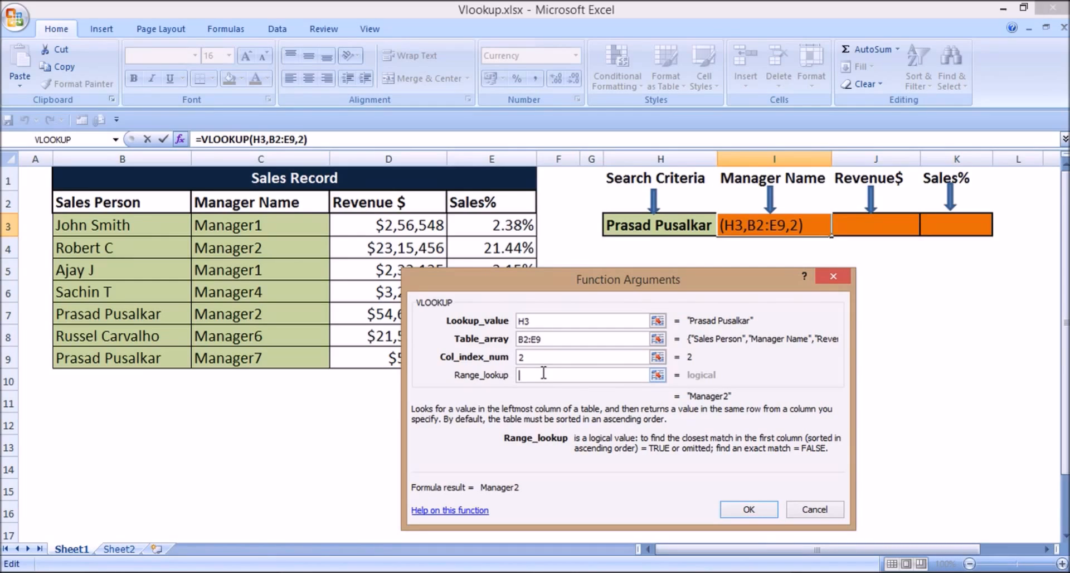
pyautogui.write('0')
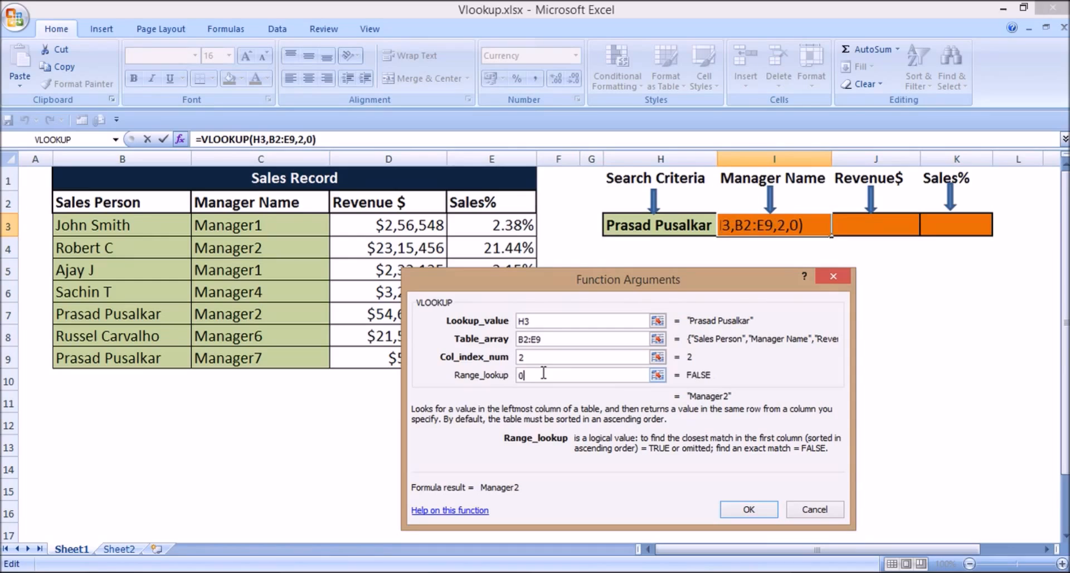
pyautogui.press('BackSpace')
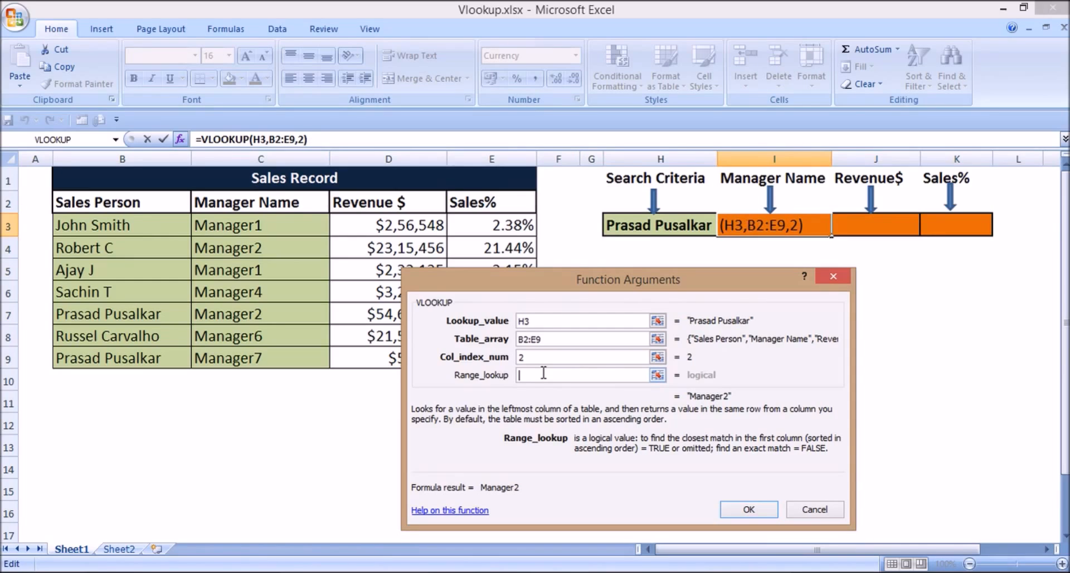
pyautogui.write('alse')
pyautogui.press('BackSpace')
pyautogui.press('BackSpace')
pyautogui.press('BackSpace')
pyautogui.press('BackSpace')
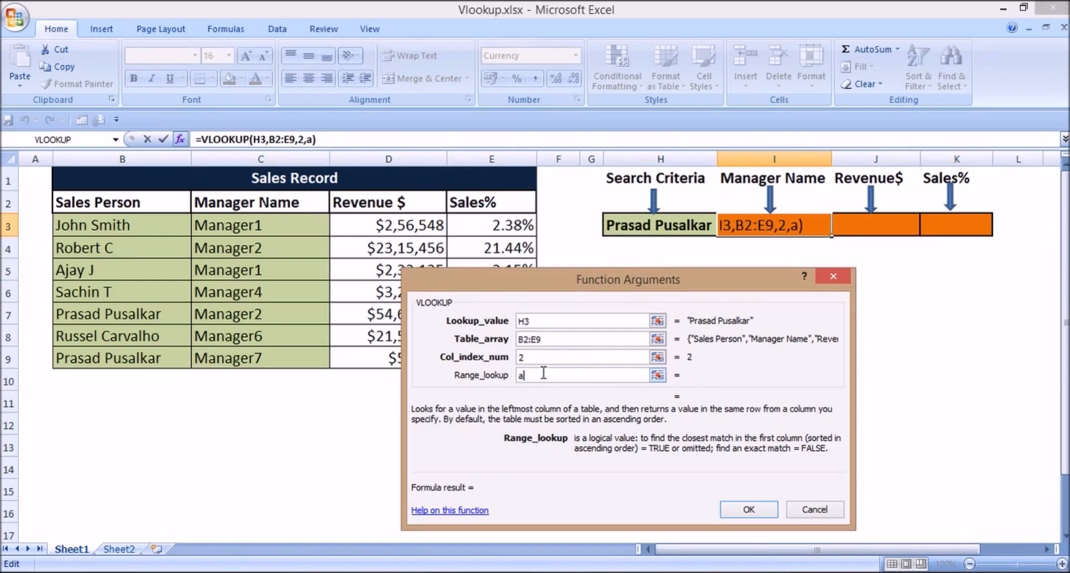
pyautogui.write('False')
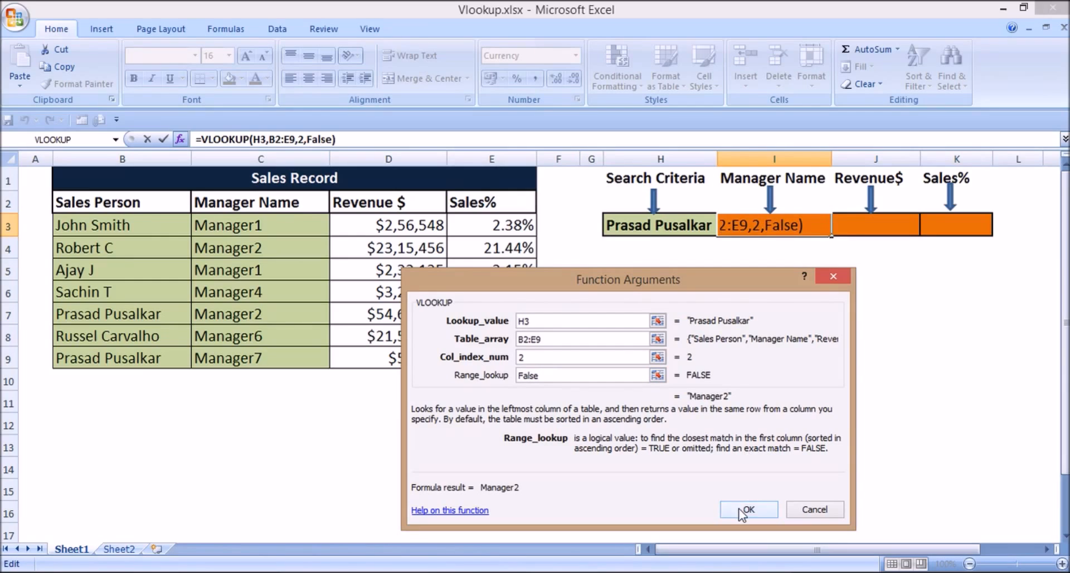
pyautogui.click(557, 340)
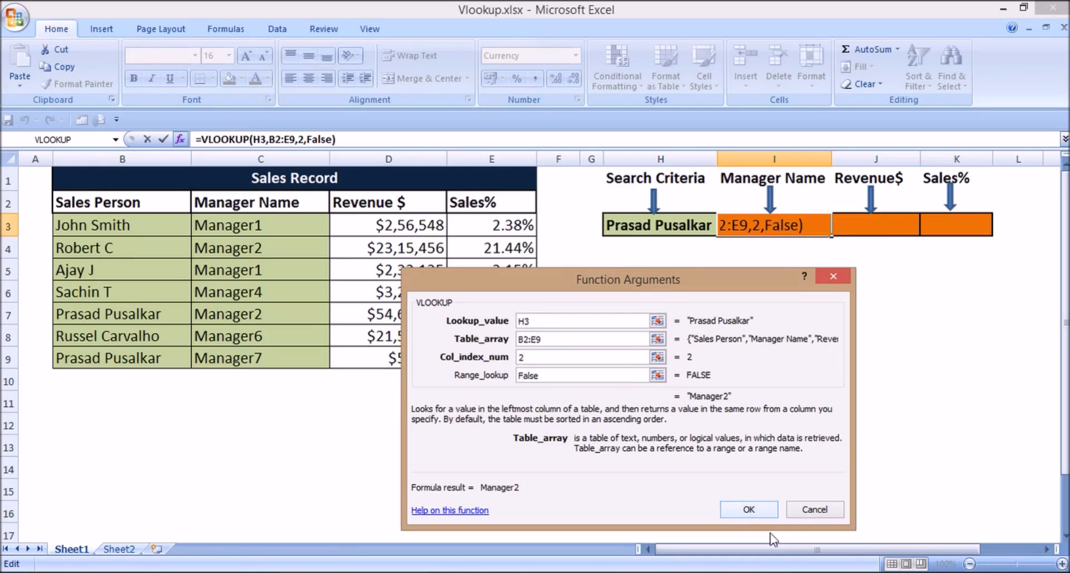
pyautogui.click(749, 509)
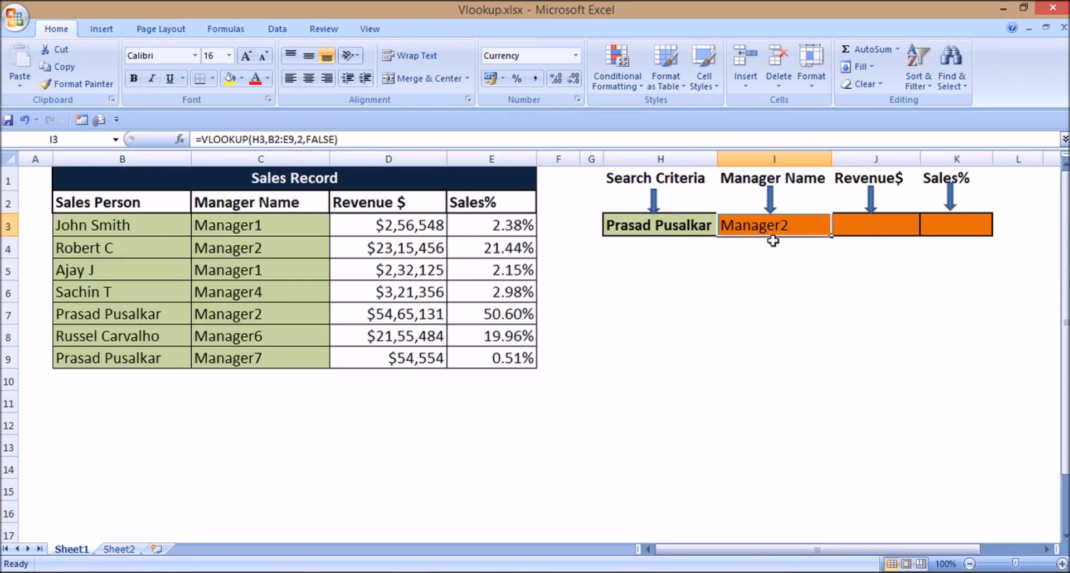
pyautogui.press('Left')
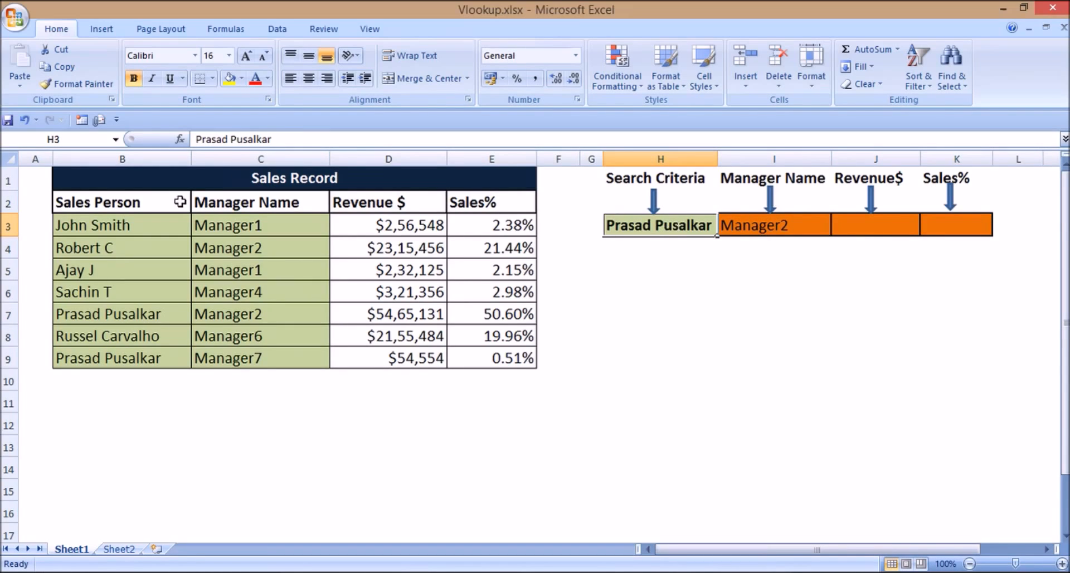
# Step: Check the manager returned in I3 against the searched sales person's record in row 7
pyautogui.moveTo(142, 202); pyautogui.dragTo(127, 308)
pyautogui.click(128, 309)
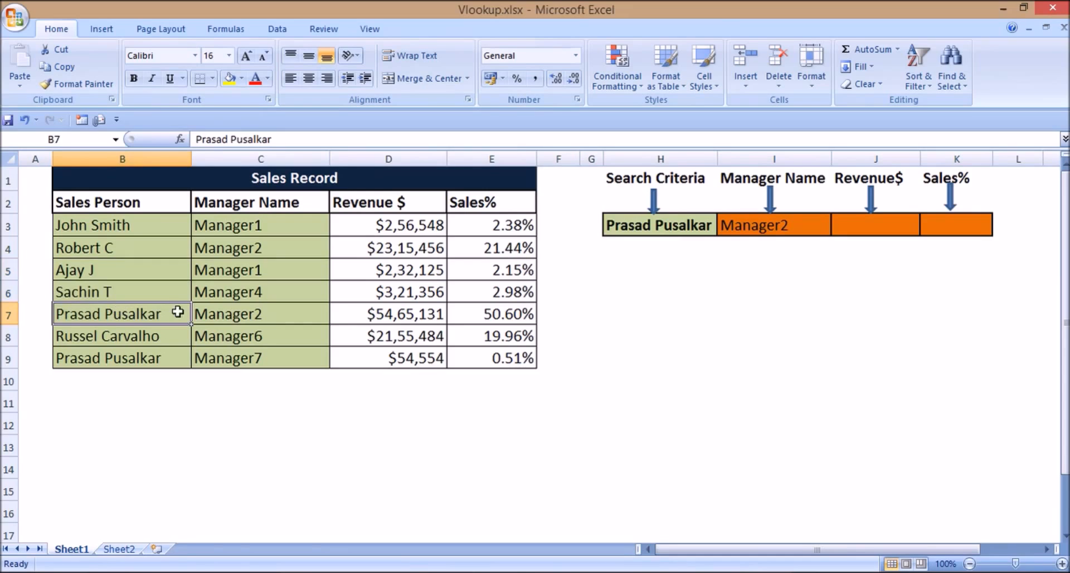
pyautogui.click(245, 314)
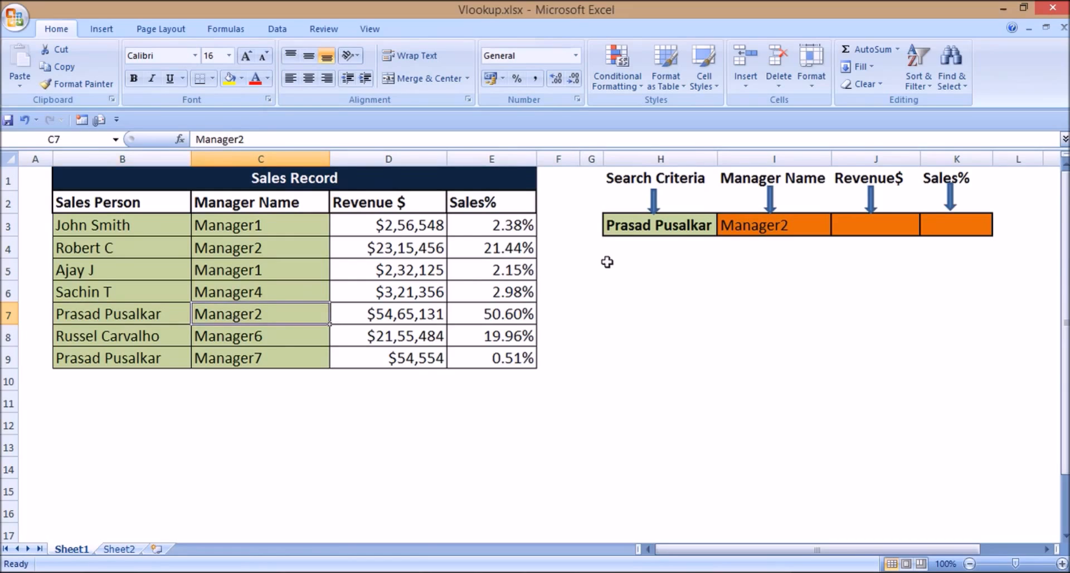
pyautogui.click(742, 227)
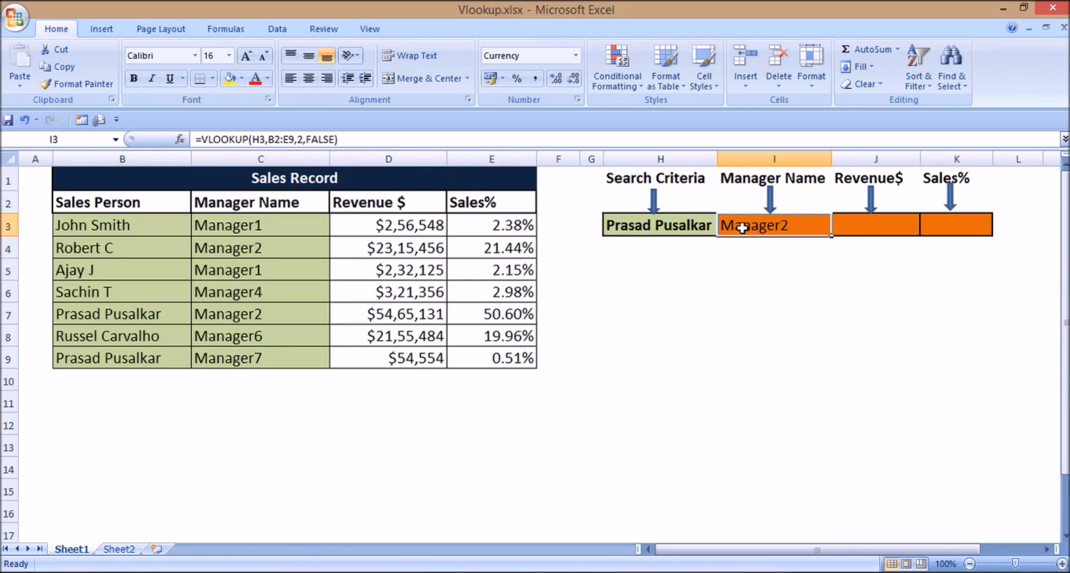
# Step: Examine the duplicate sales person record in row 9 and the empty rows beneath it in columns B to E
pyautogui.click(149, 359)
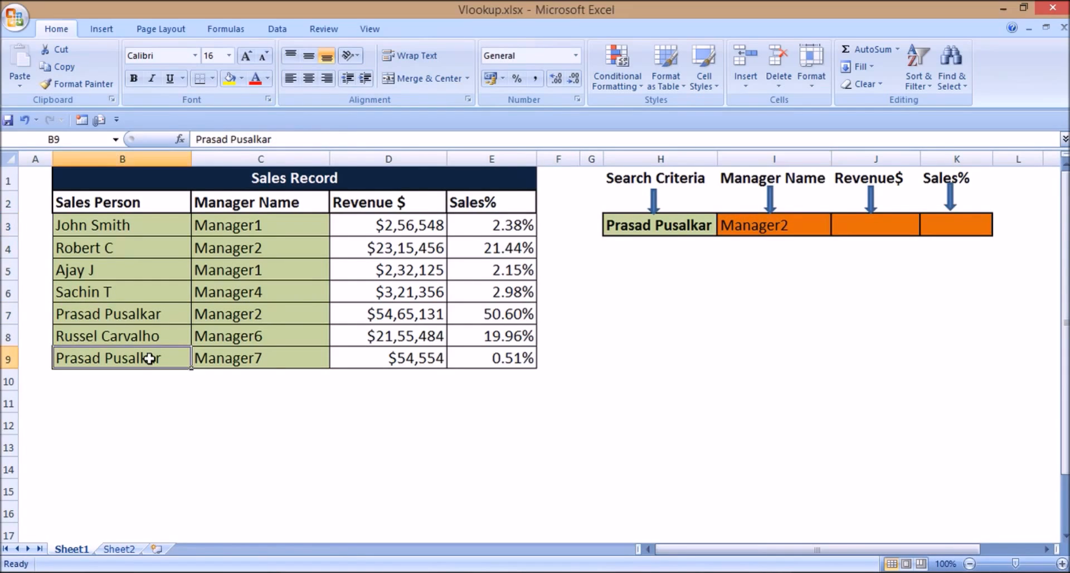
pyautogui.hotkey('ctrl', 'shift', 'Right')
pyautogui.hotkey('shift', 'Down')
pyautogui.hotkey('shift', 'Down')
pyautogui.hotkey('shift', 'Down')
pyautogui.hotkey('shift', 'Down')
pyautogui.hotkey('shift', 'Down')
pyautogui.hotkey('shift', 'Down')
pyautogui.hotkey('shift', 'Down')
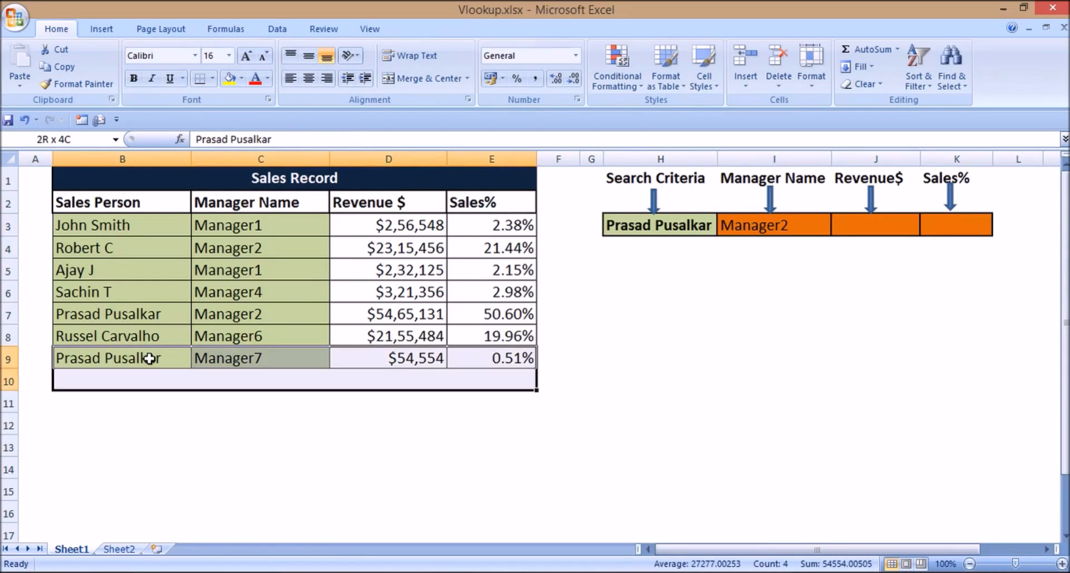
pyautogui.hotkey('shift', 'Down')
pyautogui.hotkey('shift', 'Down')
pyautogui.hotkey('shift', 'Down')
pyautogui.hotkey('shift', 'Down')
pyautogui.hotkey('shift', 'Down')
pyautogui.hotkey('shift', 'Down')
pyautogui.hotkey('shift', 'Down')
pyautogui.hotkey('shift', 'Down')
pyautogui.hotkey('shift', 'Down')
pyautogui.hotkey('shift', 'Down')
pyautogui.hotkey('shift', 'Down')
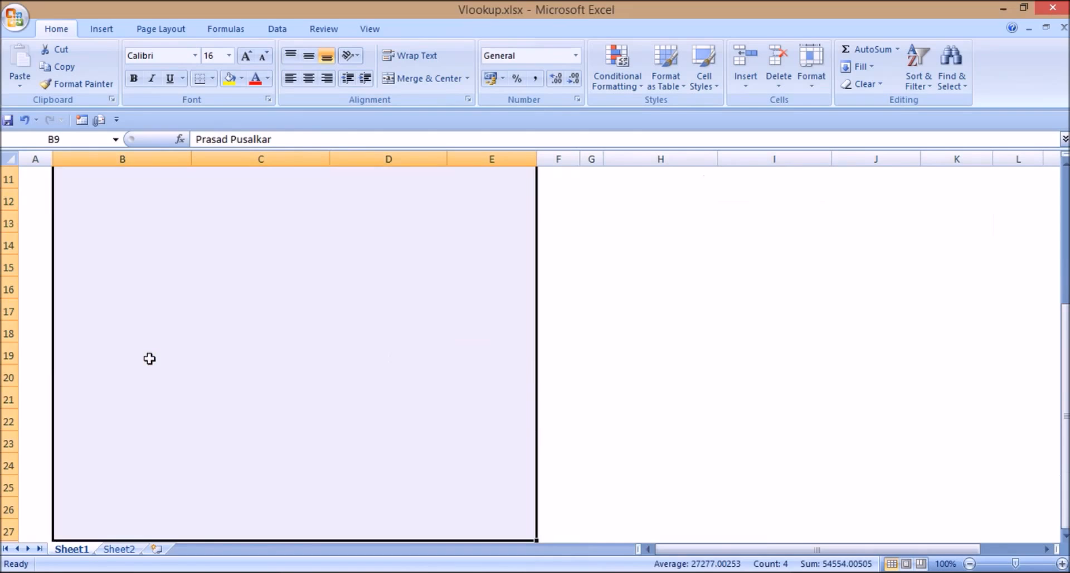
pyautogui.hotkey('ctrl', 'Home')
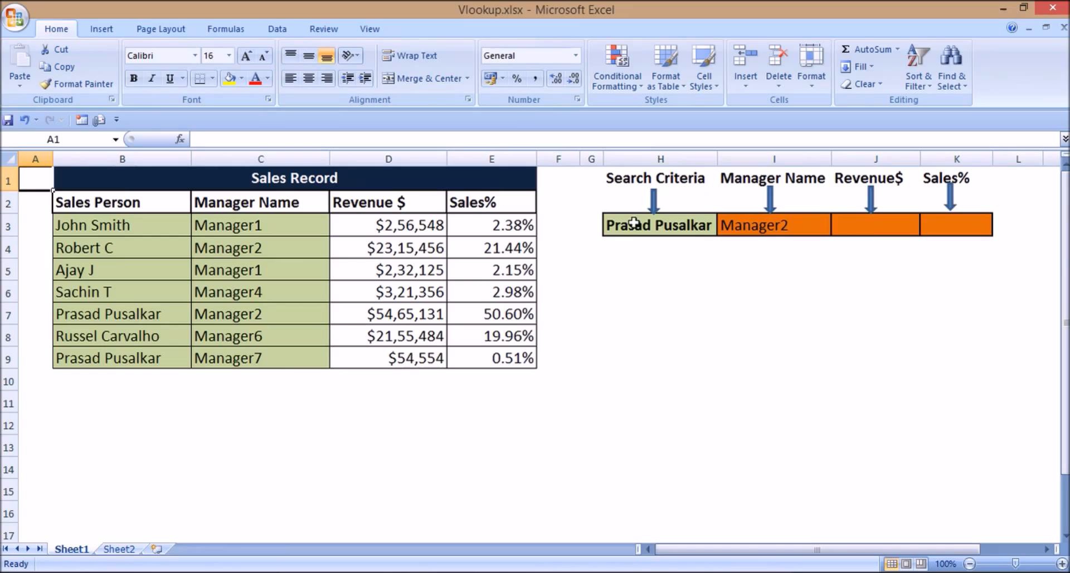
# Step: Insert a VLOOKUP function in J3 with H3 as the lookup value and B2:E9 as the table array
pyautogui.click(872, 226)
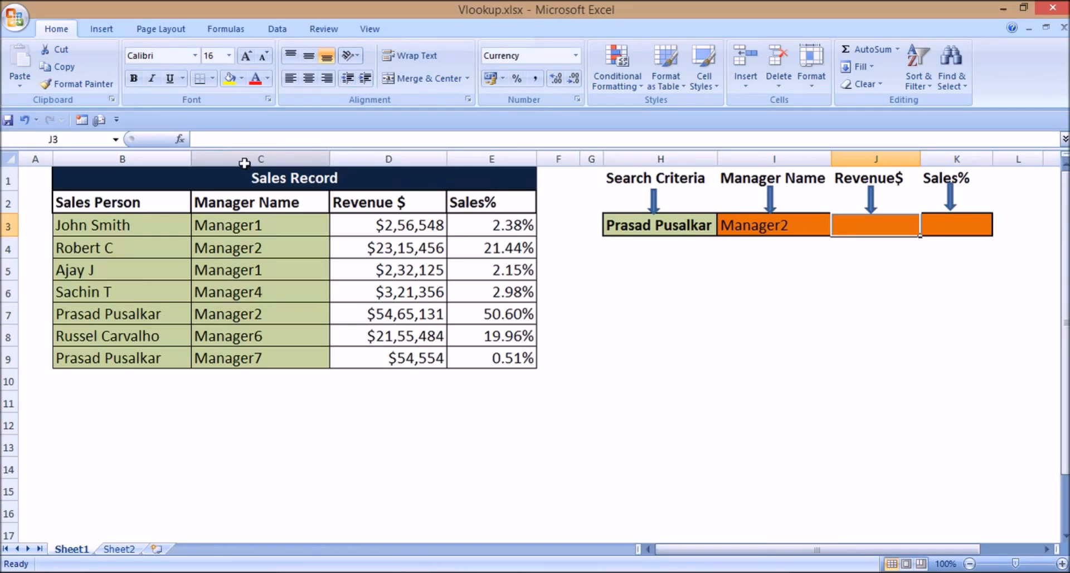
pyautogui.click(180, 139)
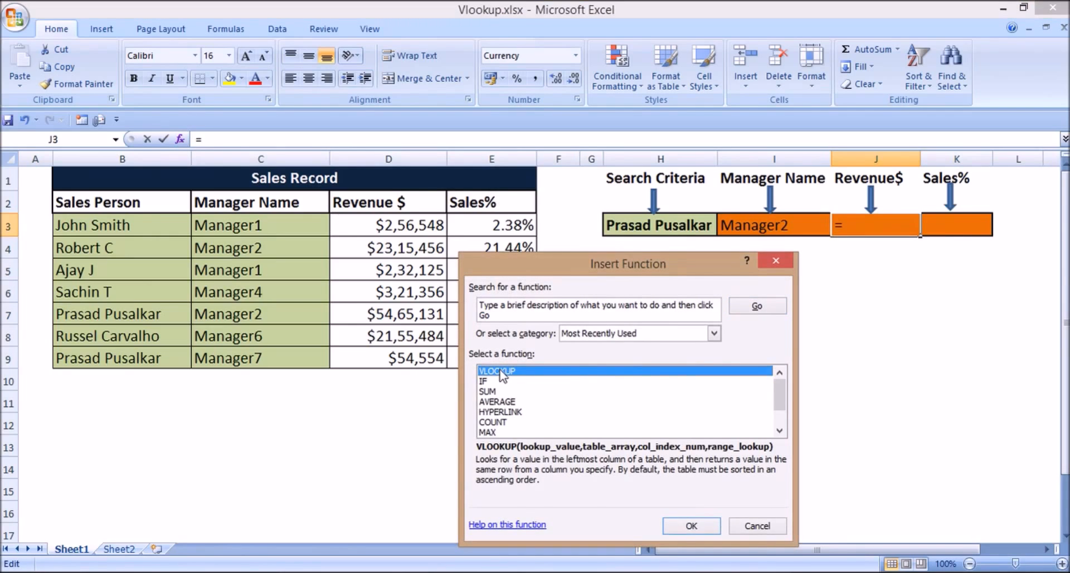
pyautogui.click(681, 526)
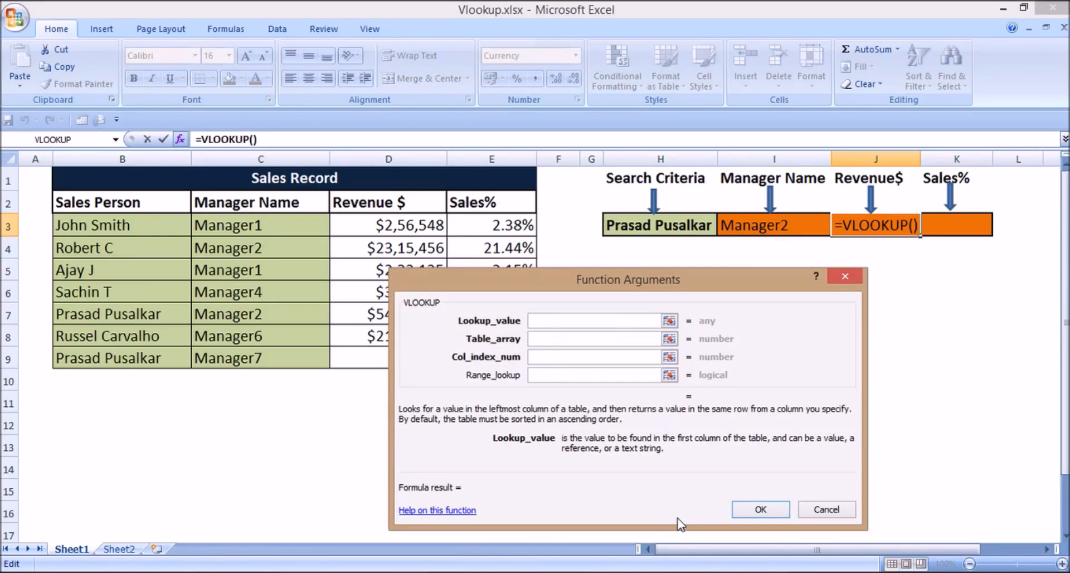
pyautogui.click(643, 221)
pyautogui.click(551, 338)
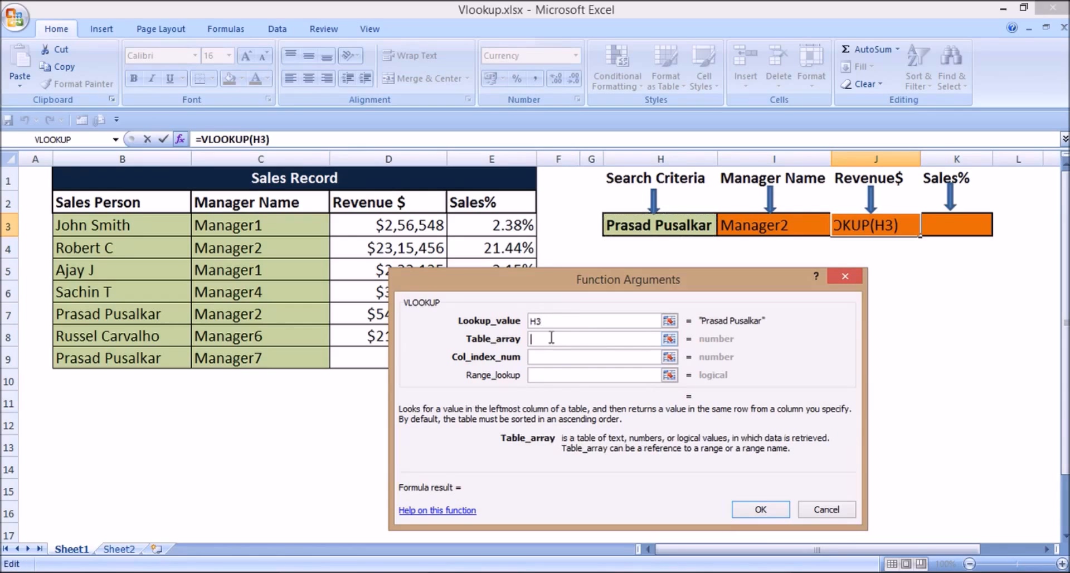
pyautogui.moveTo(137, 202); pyautogui.dragTo(478, 366)
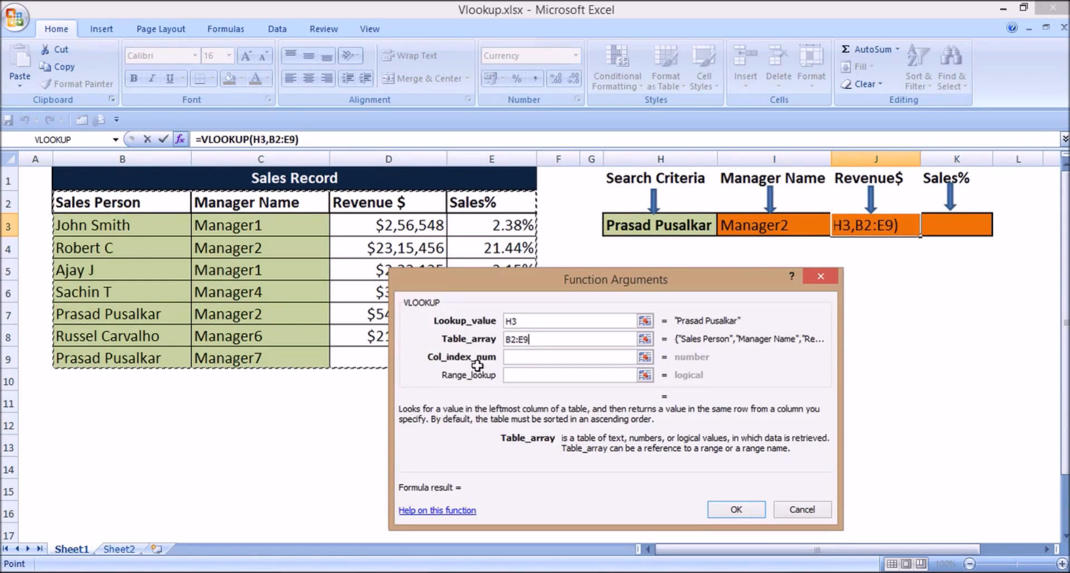
# Step: Set the column index number to 3 and the range lookup to 0, and complete the VLOOKUP formula in J3
pyautogui.click(523, 358)
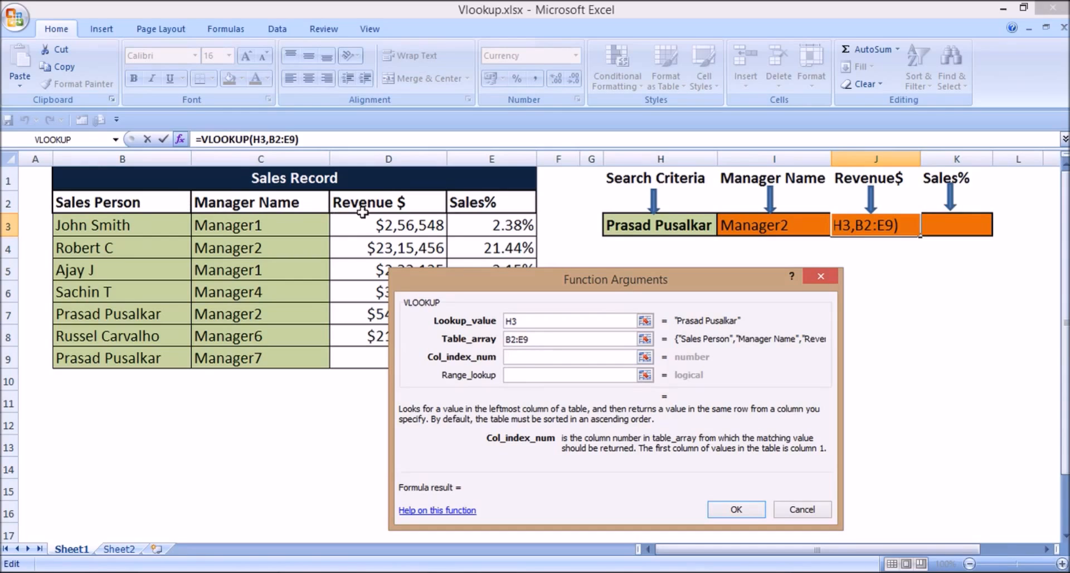
pyautogui.write('3')
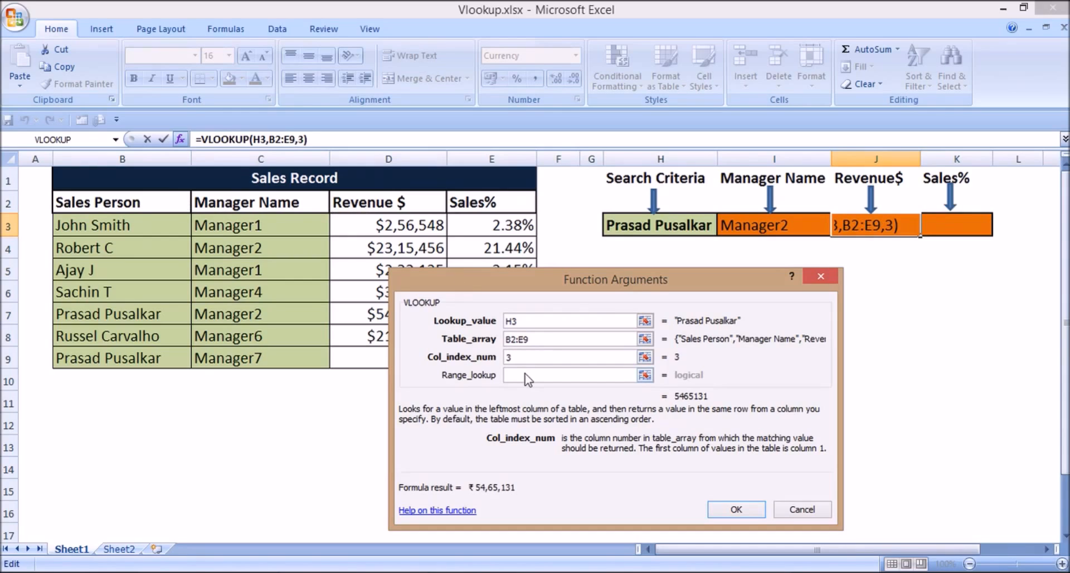
pyautogui.click(525, 376)
pyautogui.write('0')
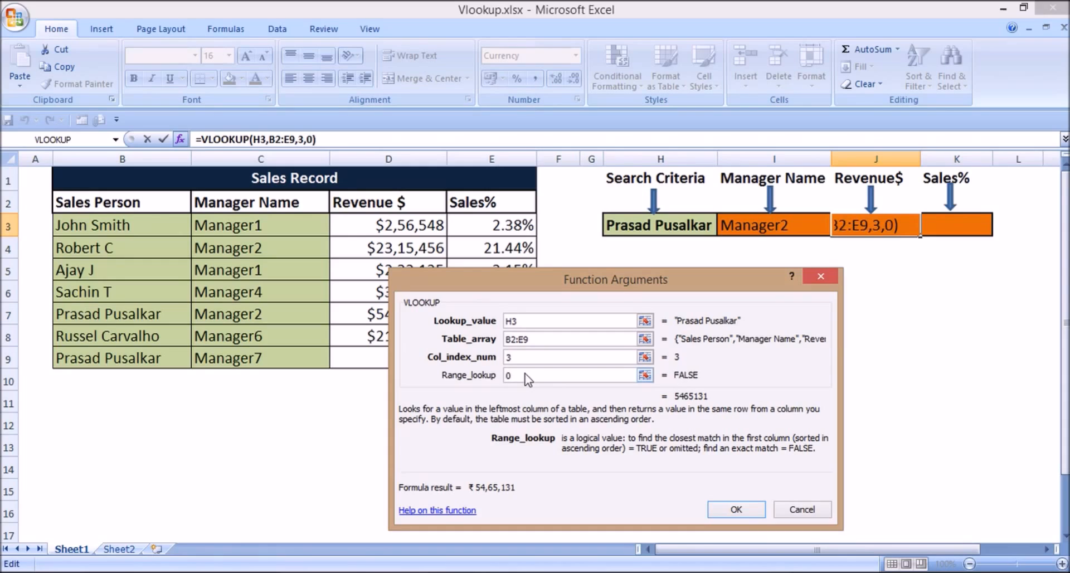
pyautogui.click(737, 510)
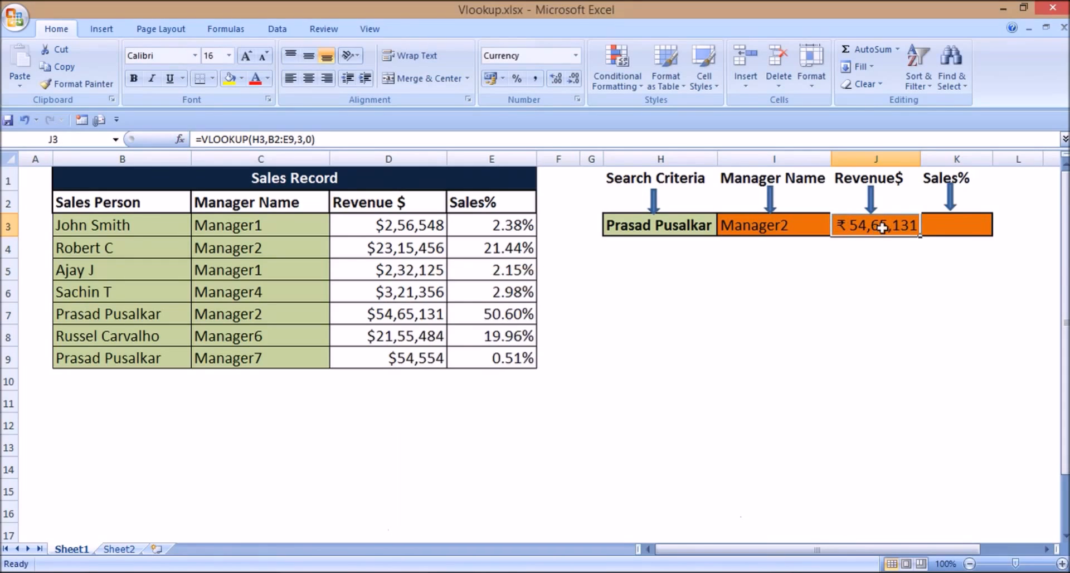
# Step: Start a VLOOKUP formula directly in K3 with H3 as the lookup value
pyautogui.click(943, 228)
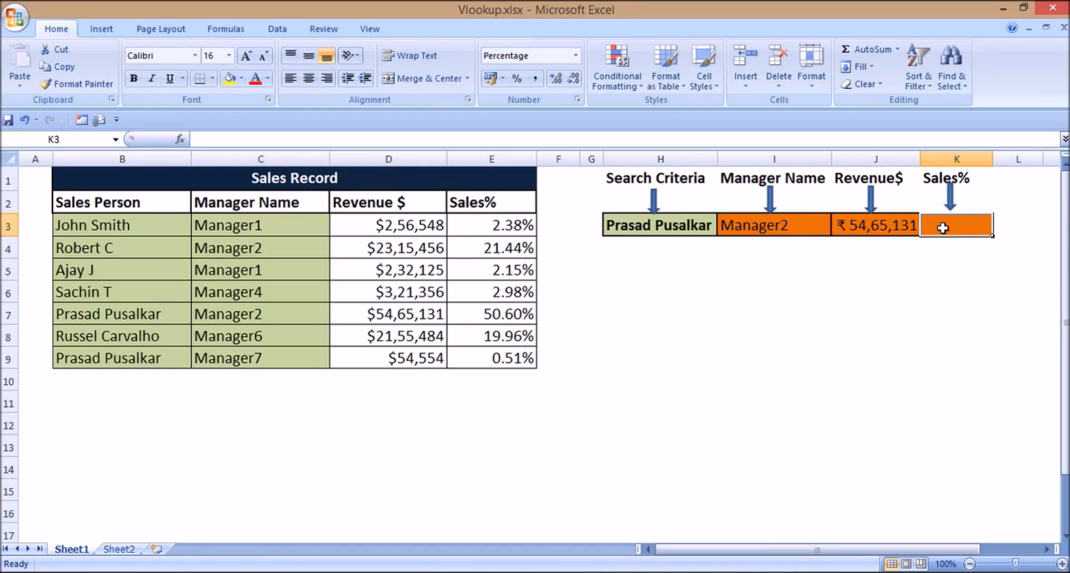
pyautogui.write('=')
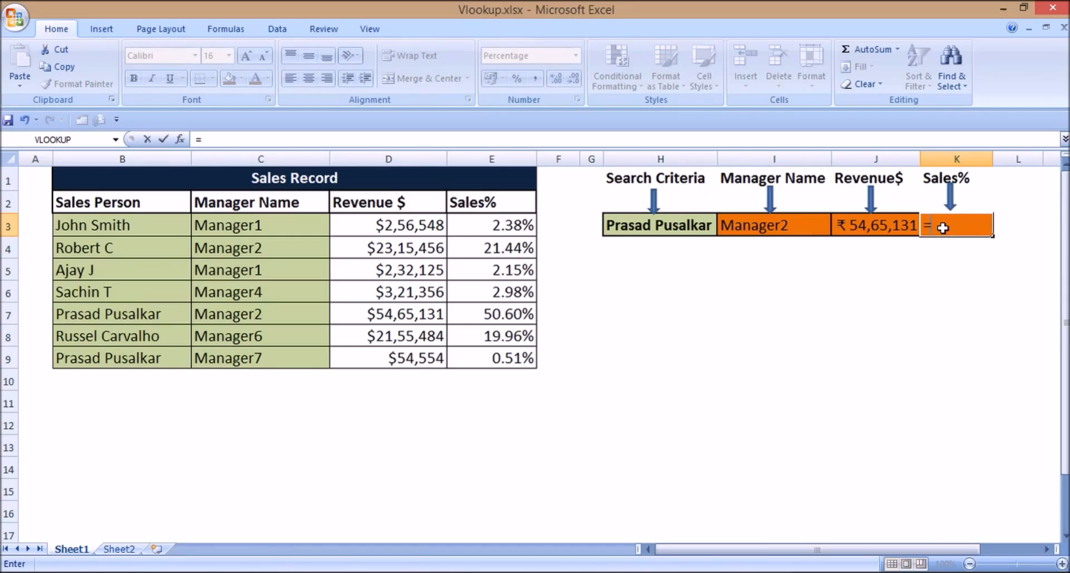
pyautogui.write('vloo')
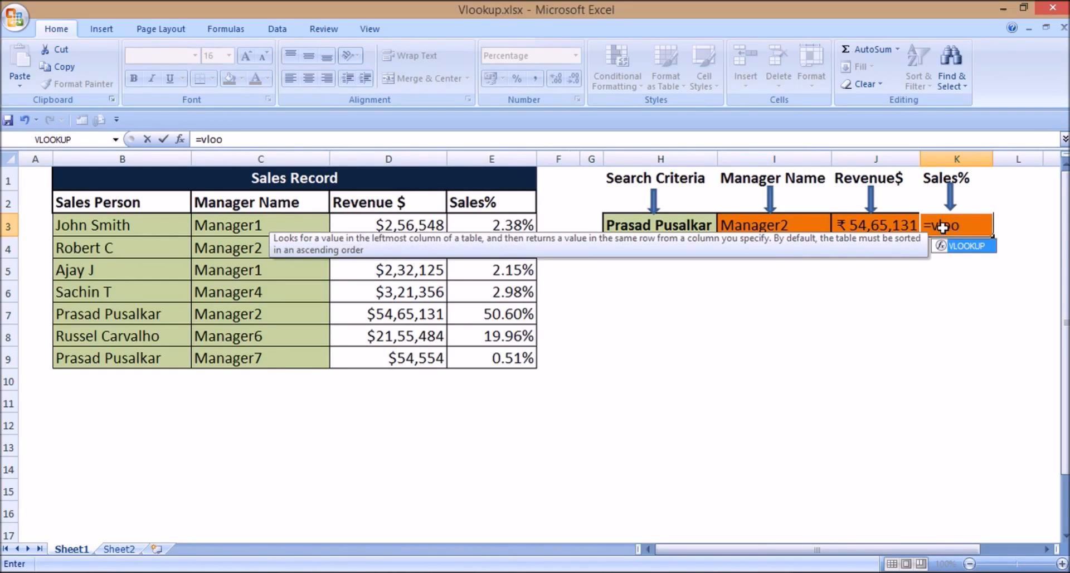
pyautogui.press('Tab')
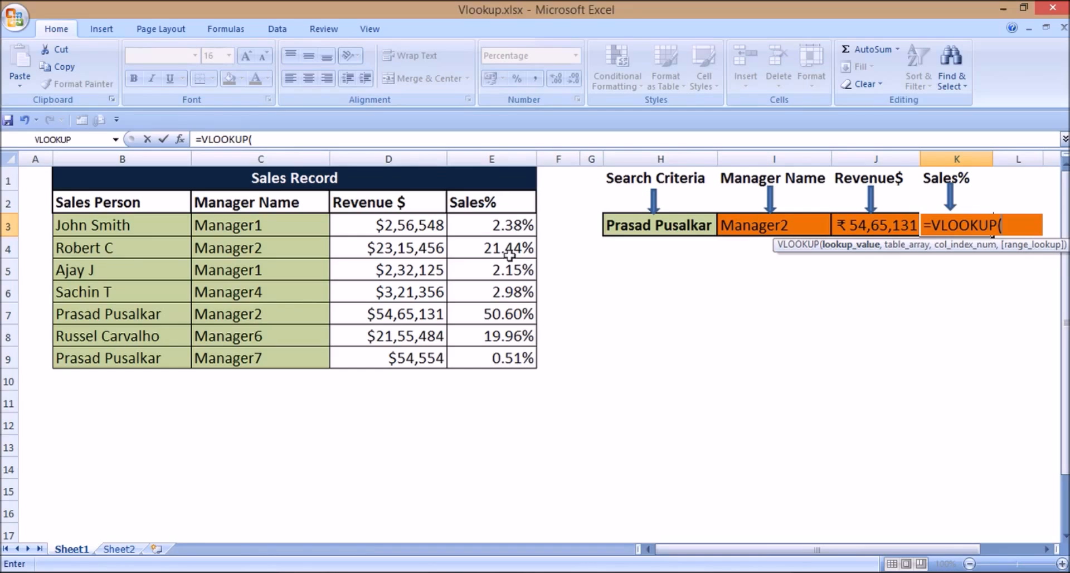
pyautogui.click(635, 224)
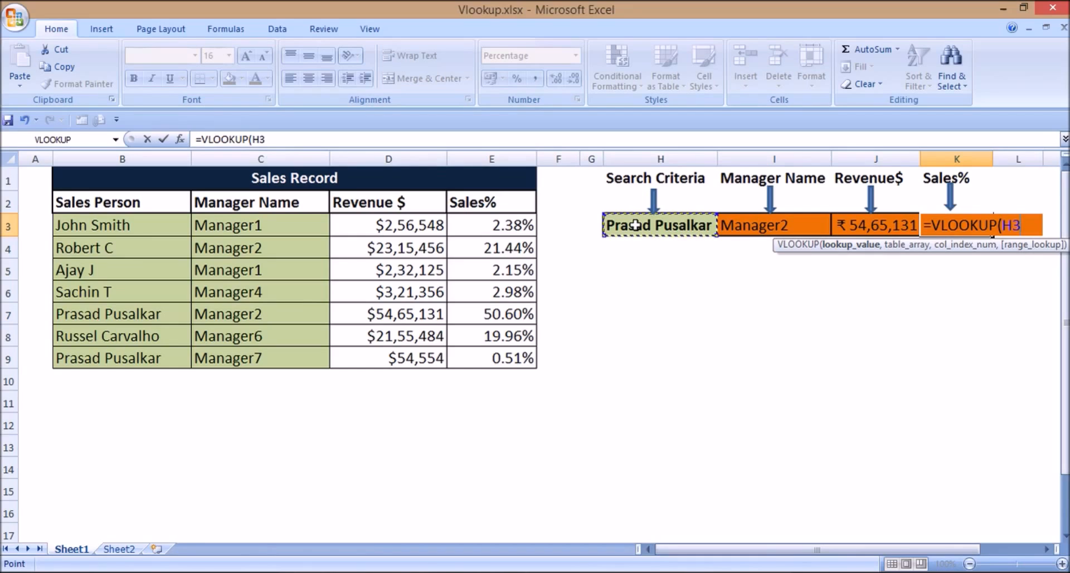
pyautogui.write(',')
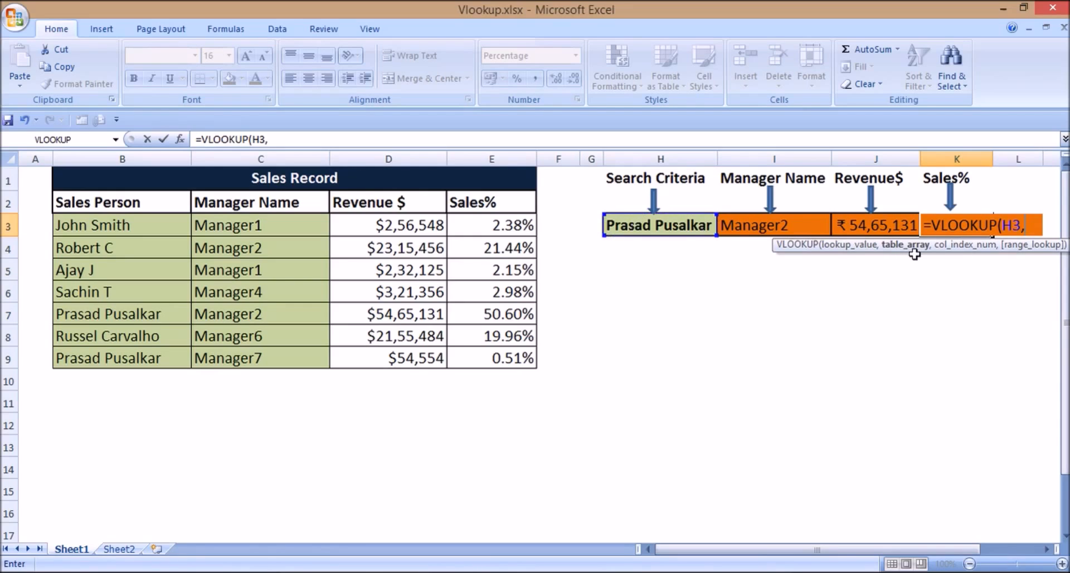
# Step: Complete the K3 formula with table array B2:E9, column index number 4 and range lookup 0
pyautogui.click(162, 199)
pyautogui.moveTo(162, 198); pyautogui.dragTo(467, 358)
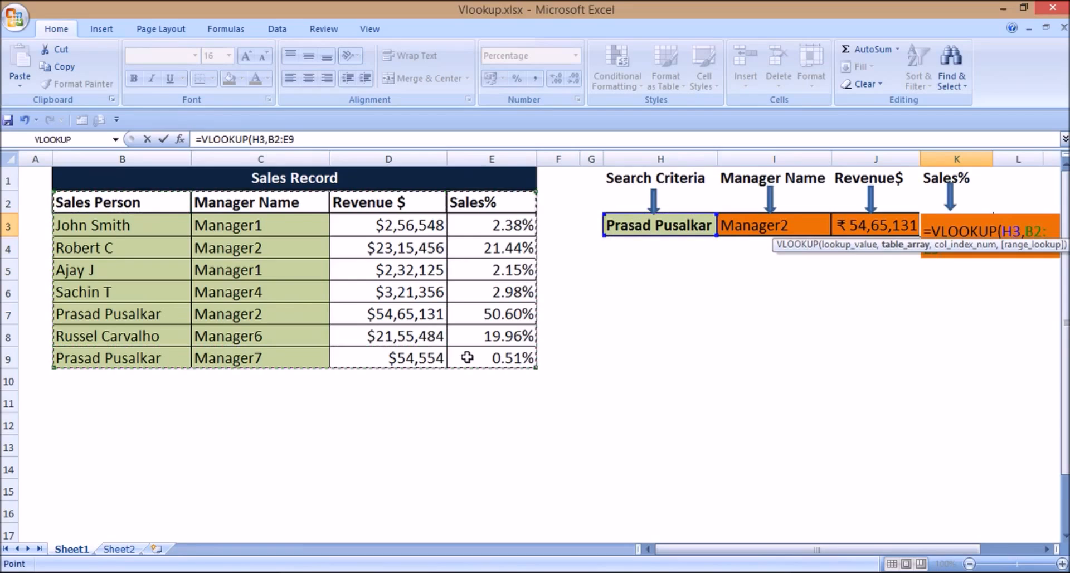
pyautogui.write(',')
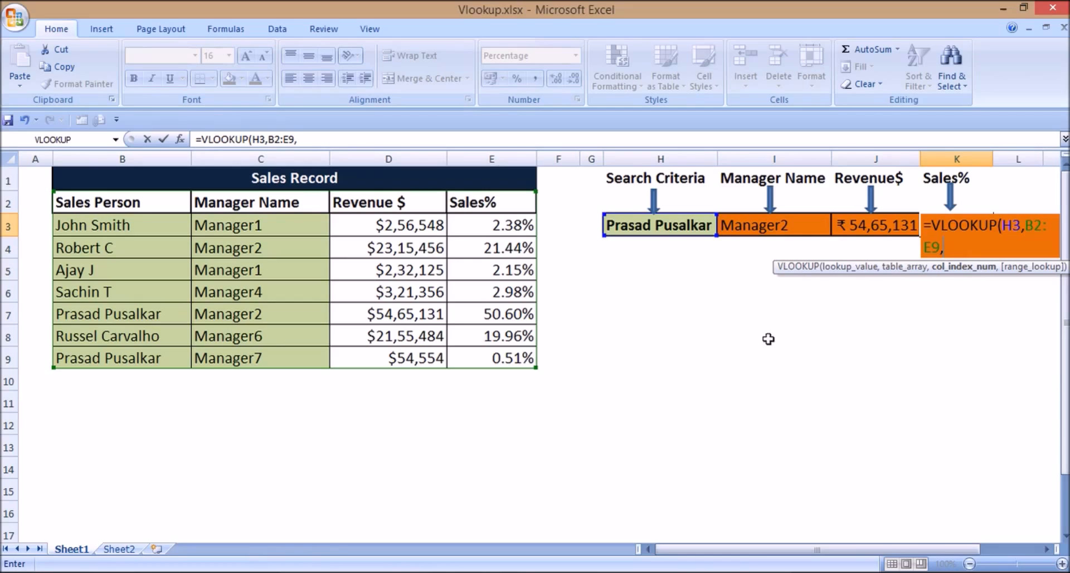
pyautogui.write('4,0')
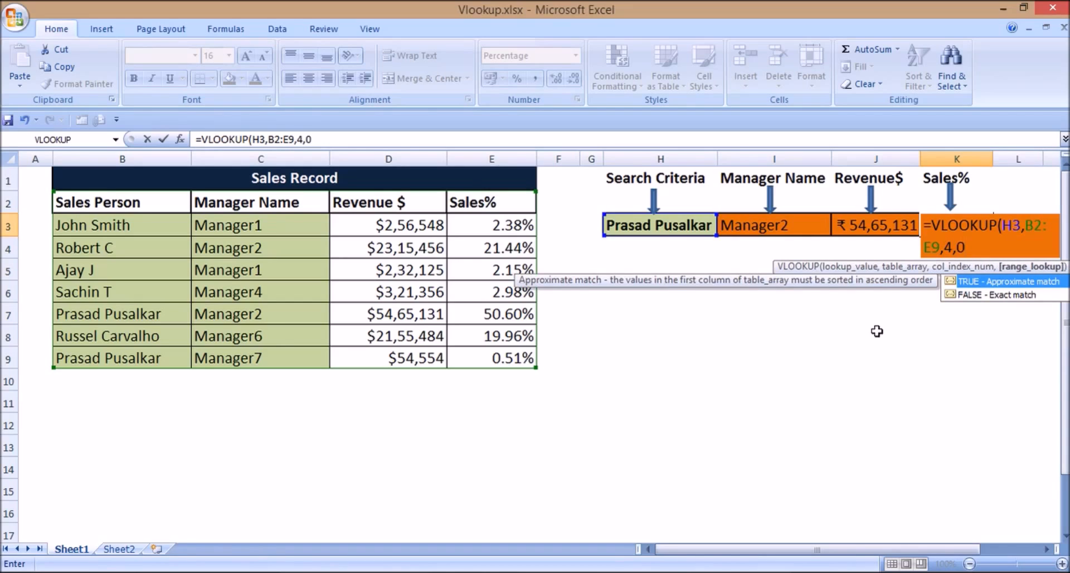
pyautogui.write(')')
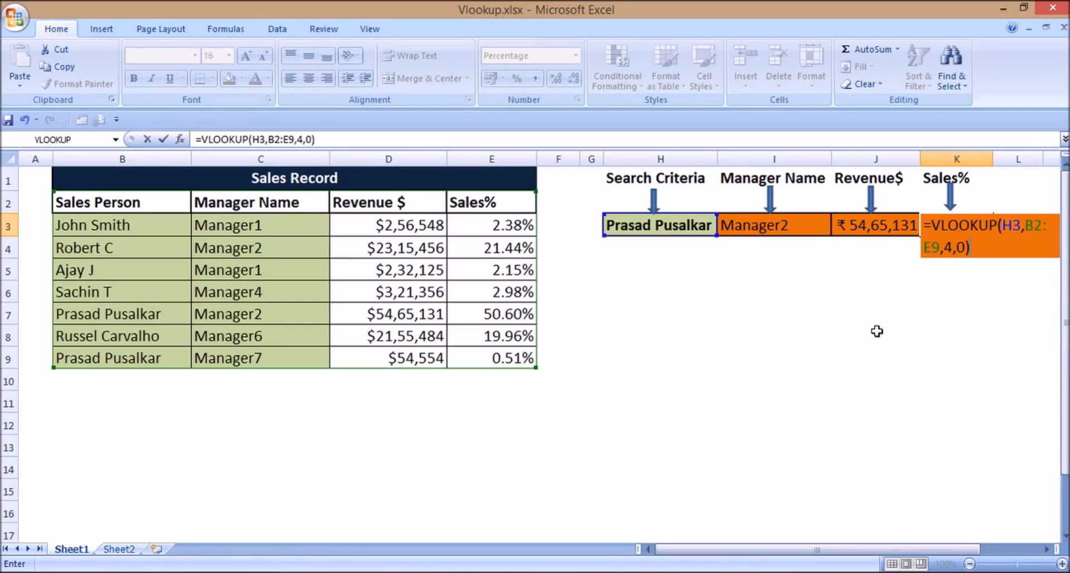
pyautogui.press('Return')
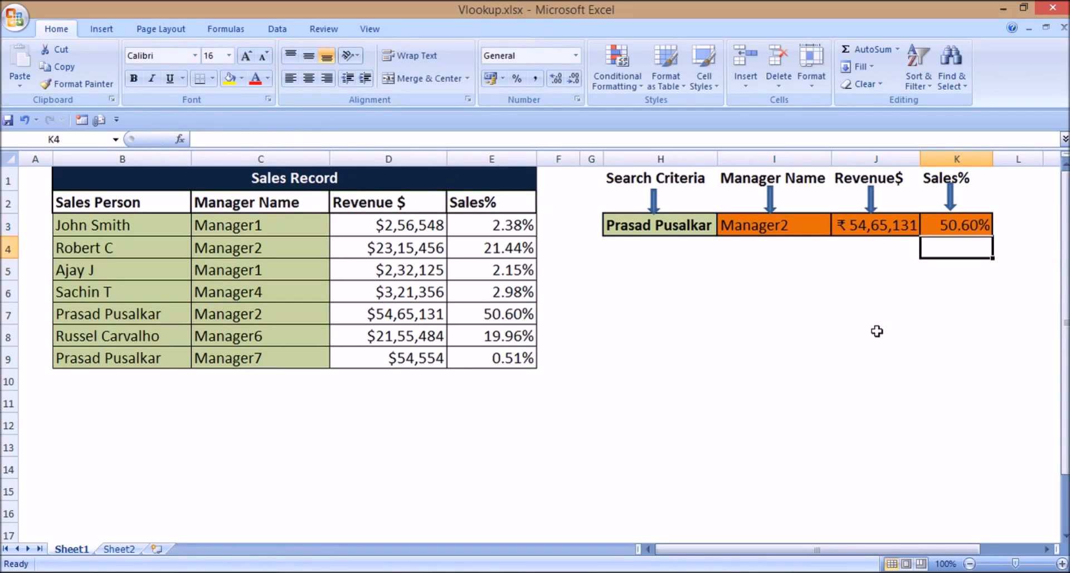
# Step: Review the manager name, revenue and sales percentage results in I3:K3
pyautogui.click(748, 225)
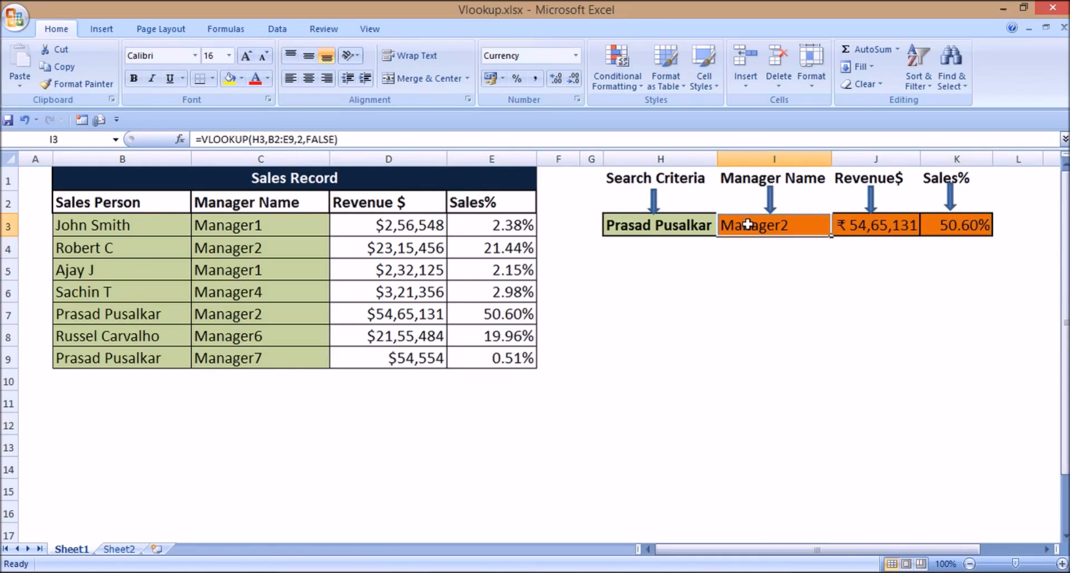
pyautogui.hotkey('shift', 'Right')
pyautogui.hotkey('shift', 'Right')
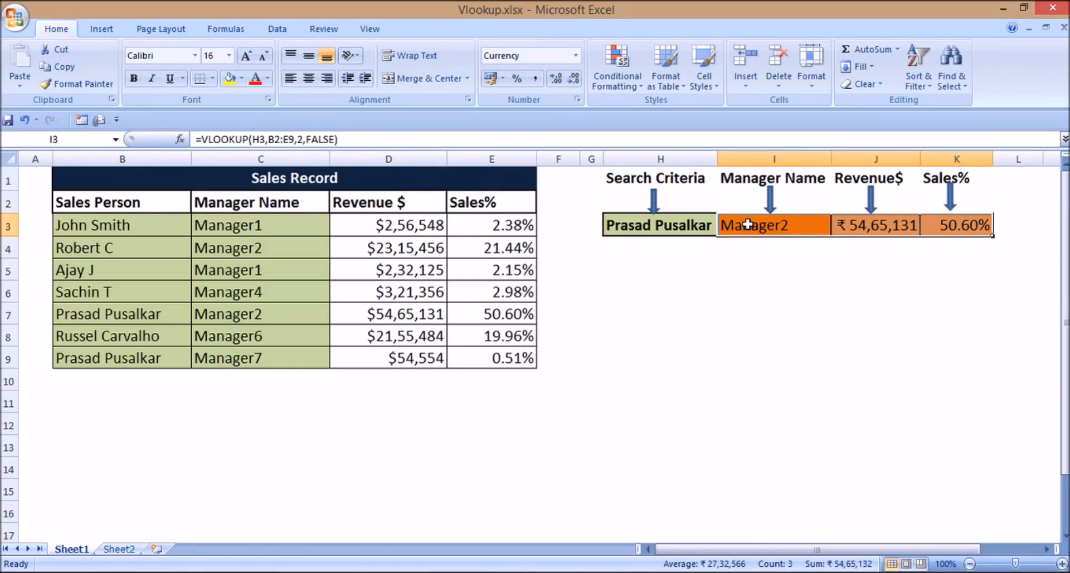
pyautogui.press('Left')
pyautogui.press('Right')
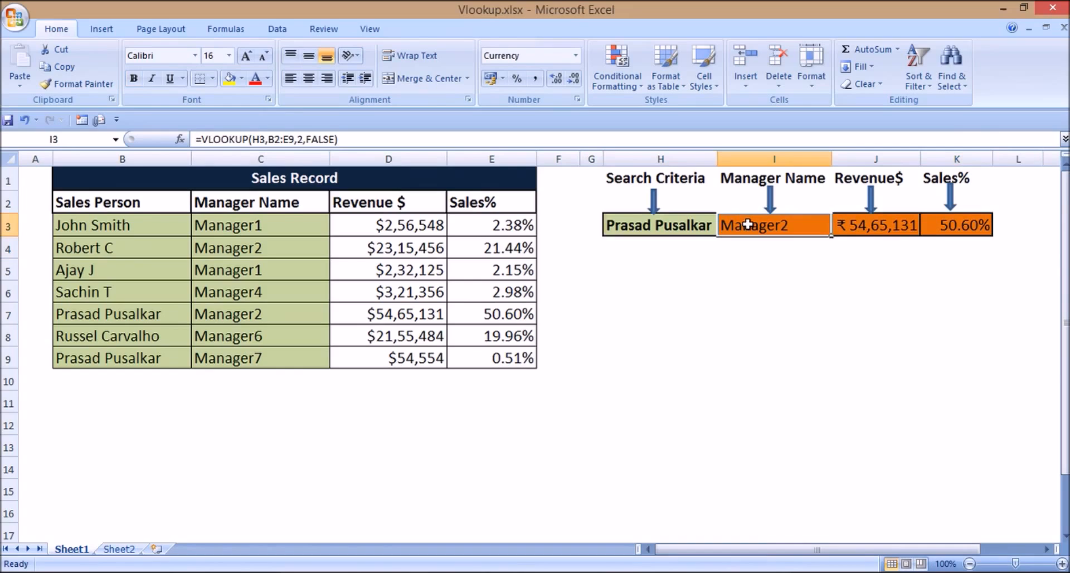
# Step: Replace the search criterion in H3 with the full name of the sales person listed in B3
pyautogui.press('Left')
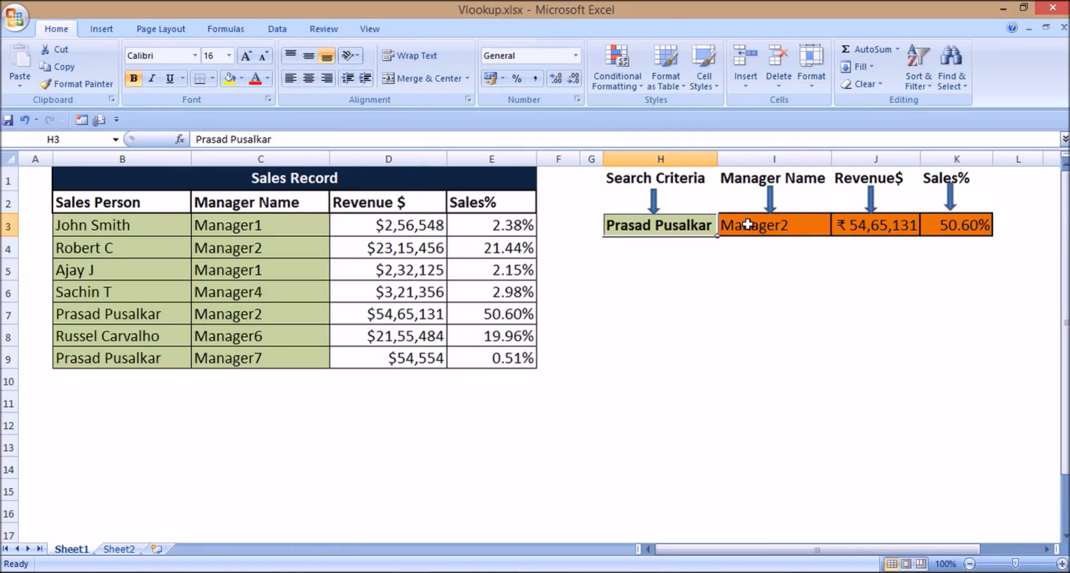
pyautogui.write('John Smith')
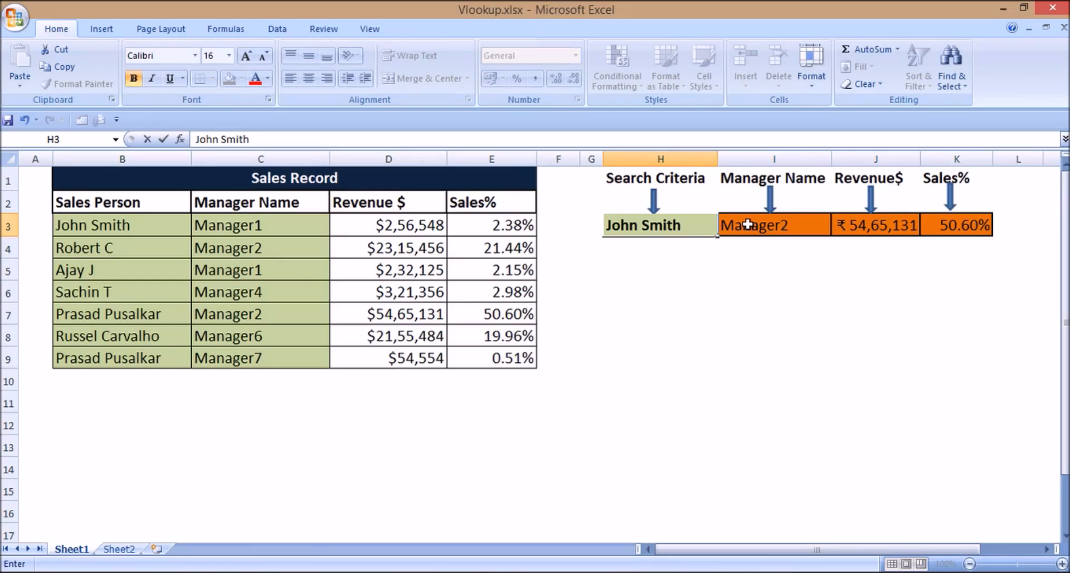
pyautogui.press('Return')
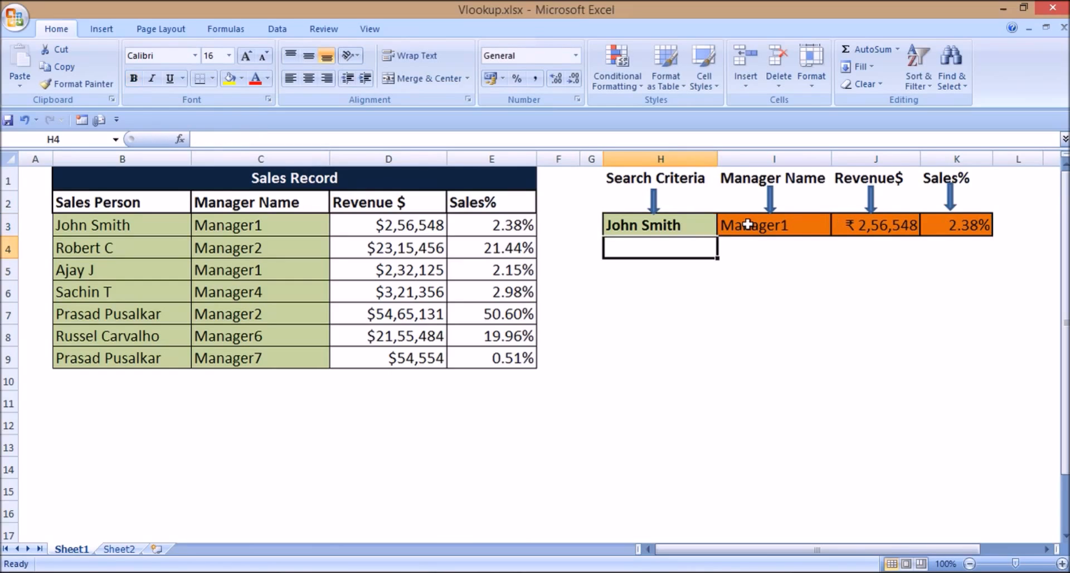
pyautogui.hotkey('ctrl', 'Home')
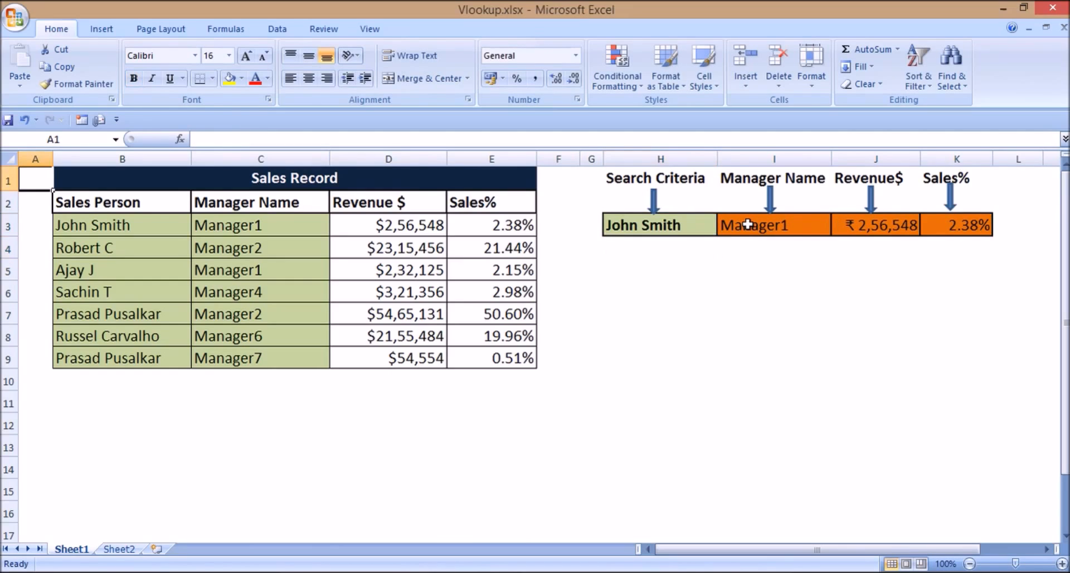
pyautogui.press('Right')
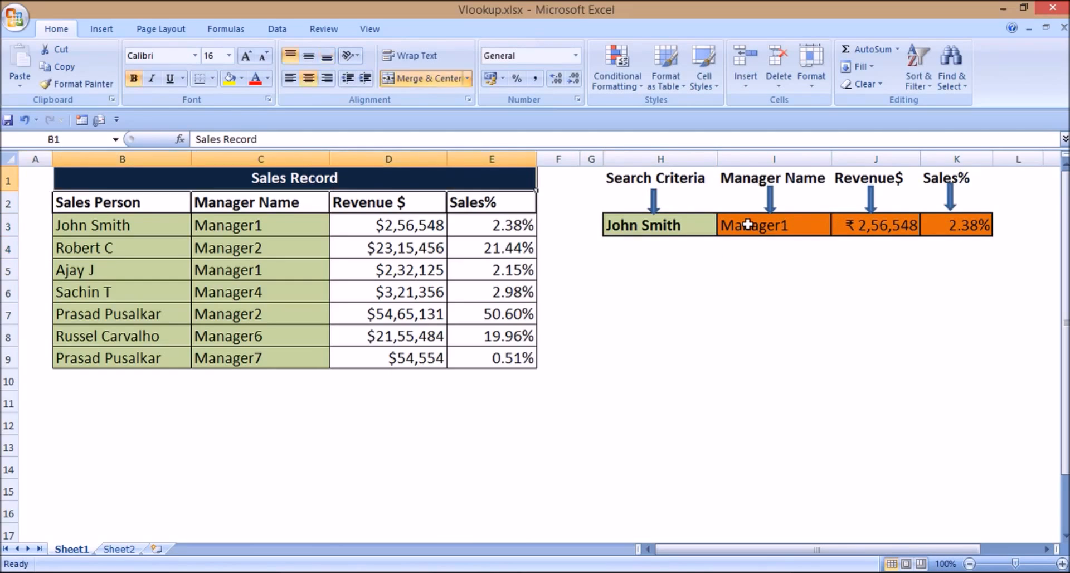